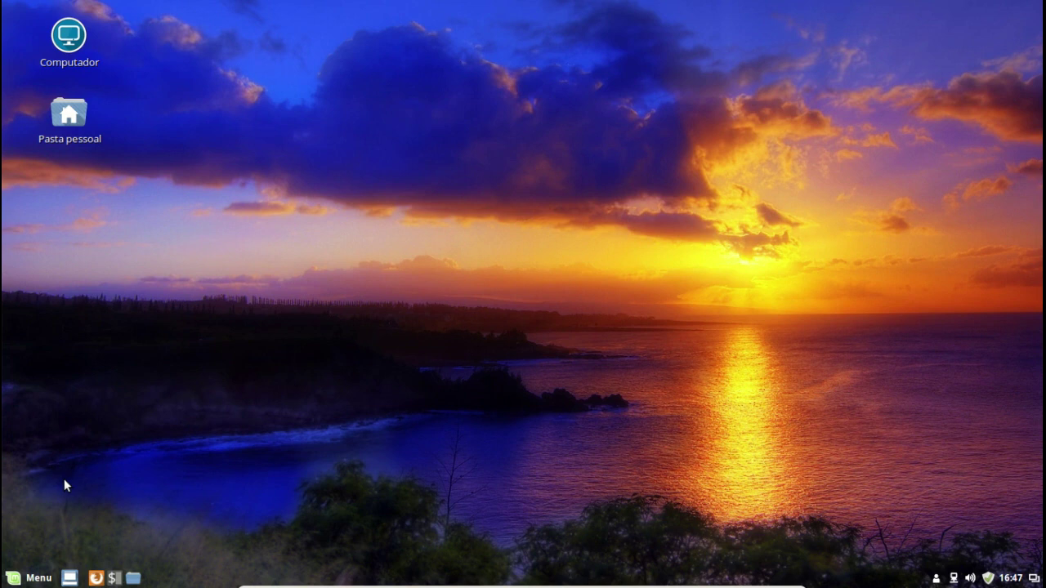
# - Open the /usr folder in Nemo as administrator, authenticating with the root password
pyautogui.click(134, 579)
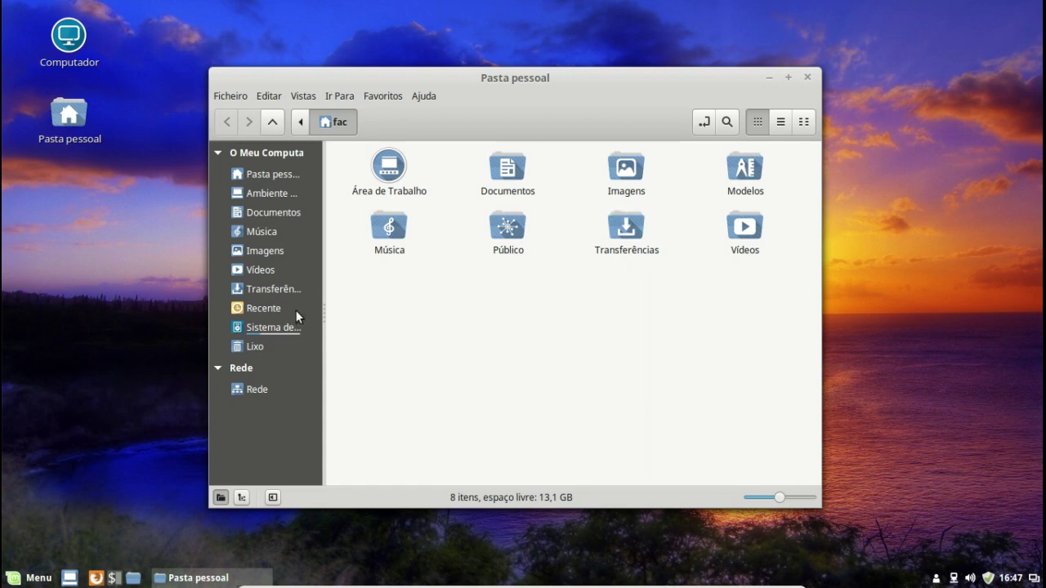
pyautogui.click(254, 328)
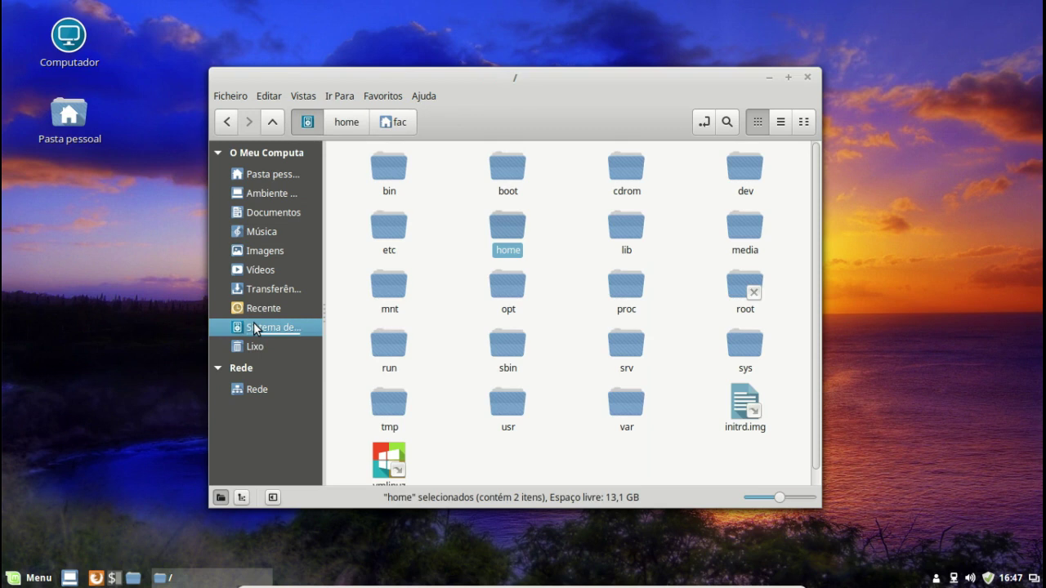
pyautogui.click(509, 412)
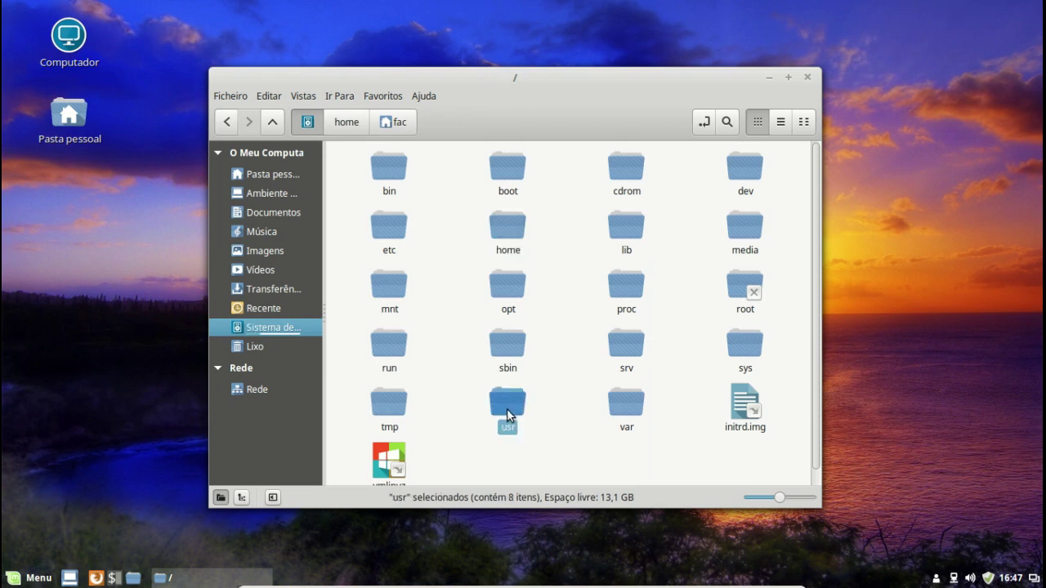
pyautogui.rightClick(508, 411)
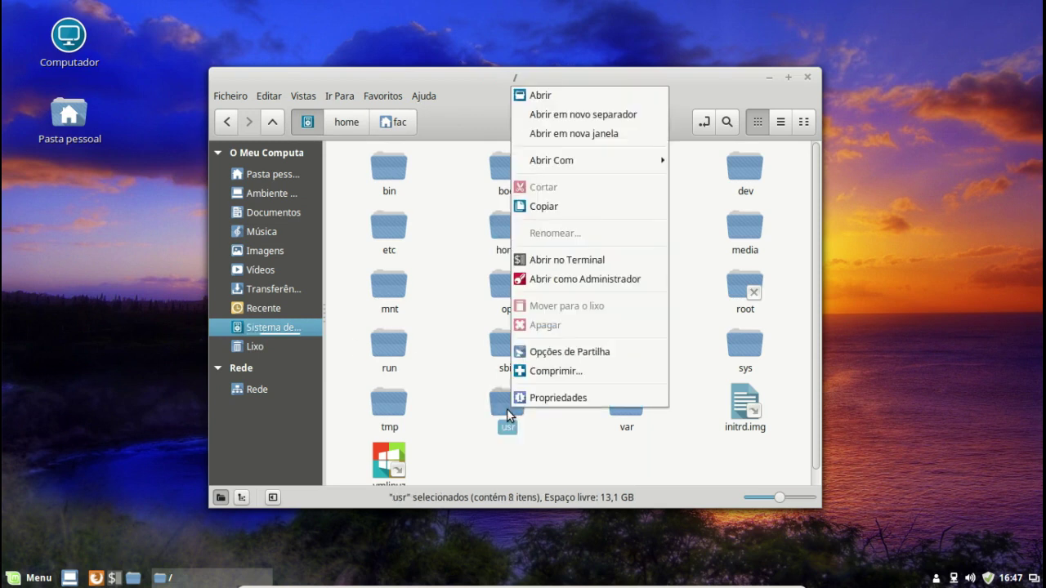
pyautogui.click(543, 281)
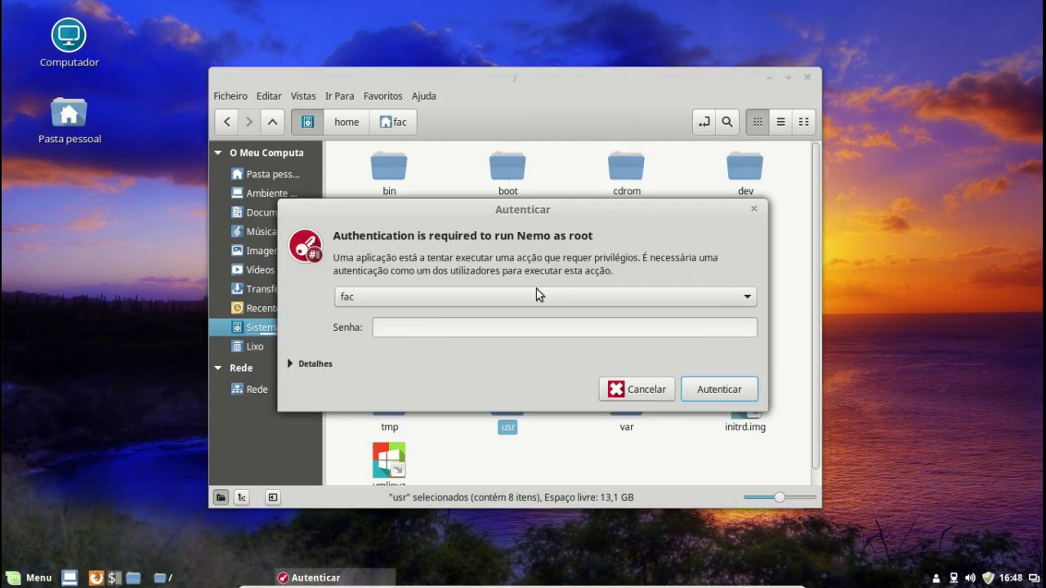
pyautogui.write('•••••')
pyautogui.click(711, 391)
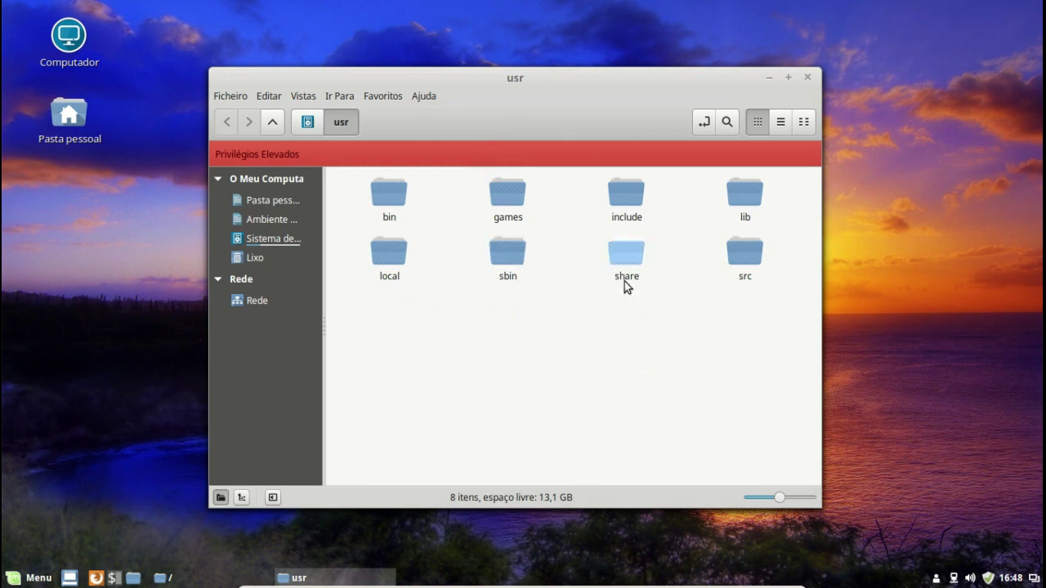
# - Browse into /usr/share/icons/Ardis-icons/128x128/apps
pyautogui.doubleClick(624, 255)
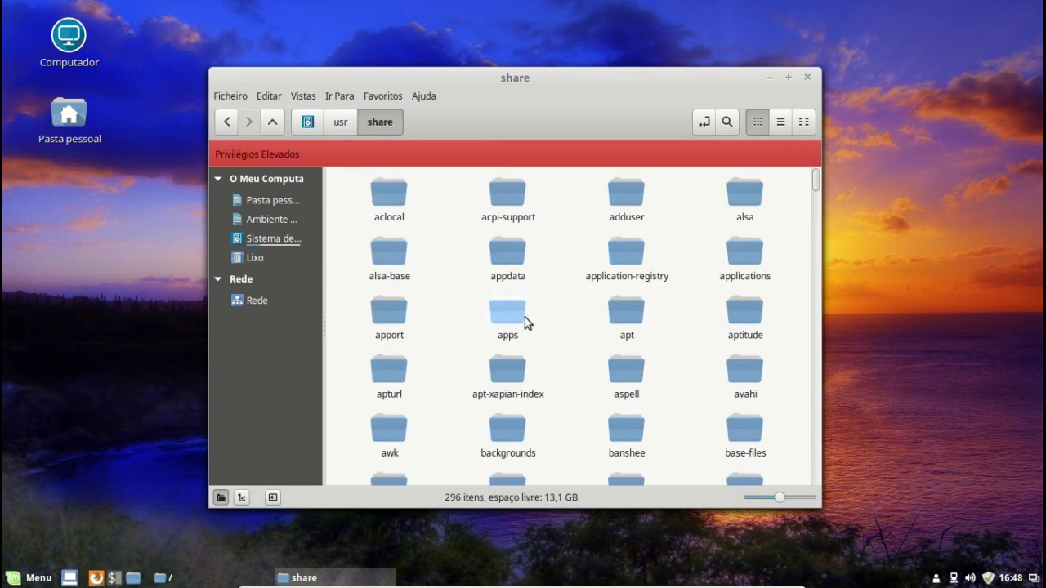
pyautogui.write('ico')
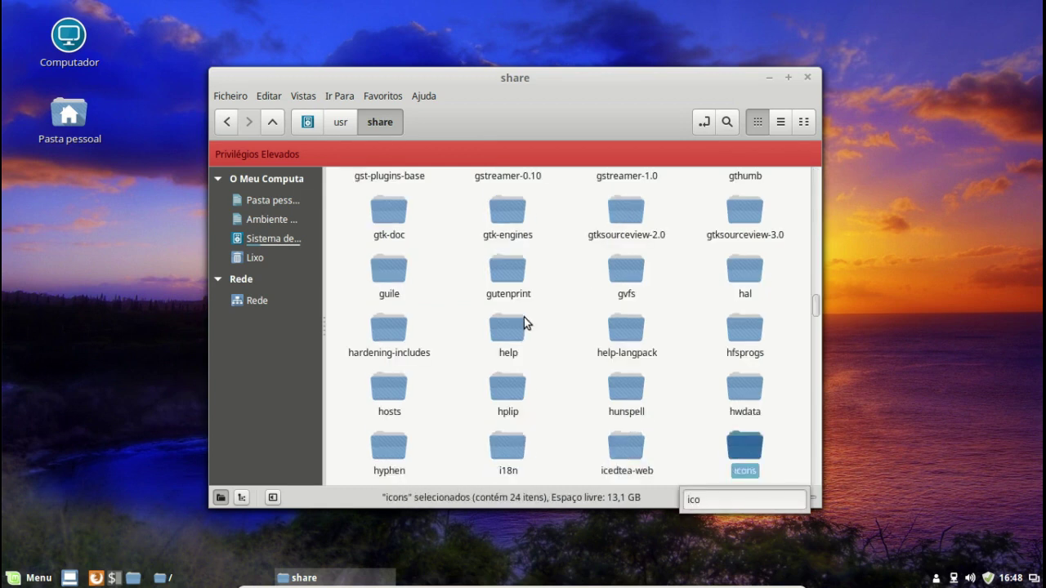
pyautogui.doubleClick(752, 453)
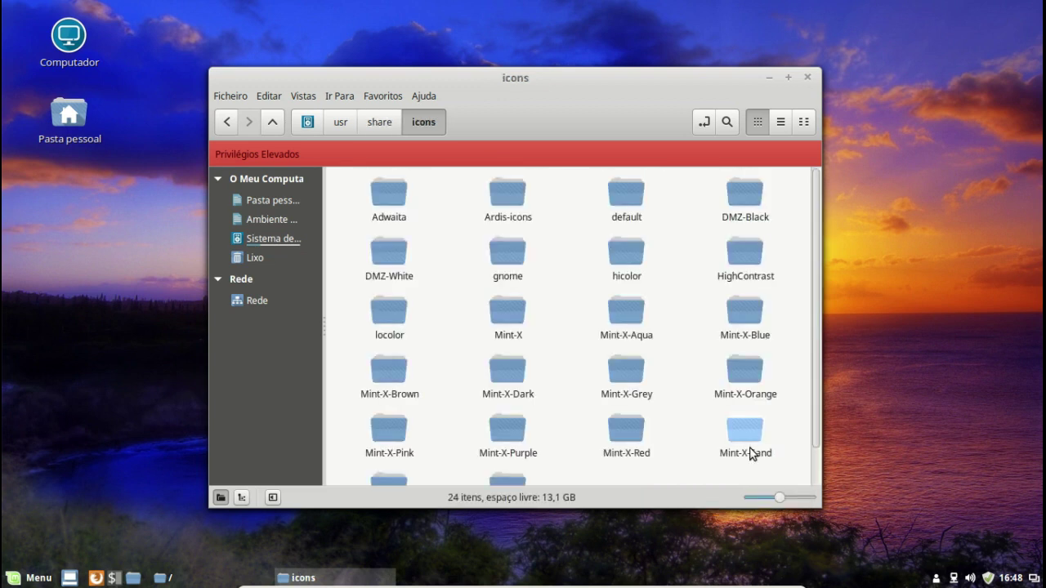
pyautogui.doubleClick(505, 200)
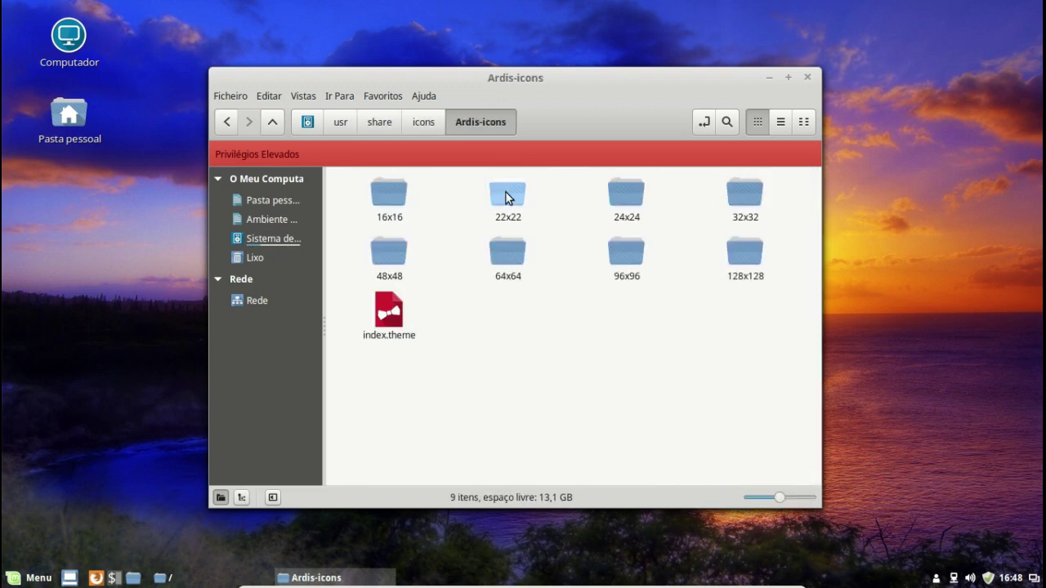
pyautogui.doubleClick(745, 256)
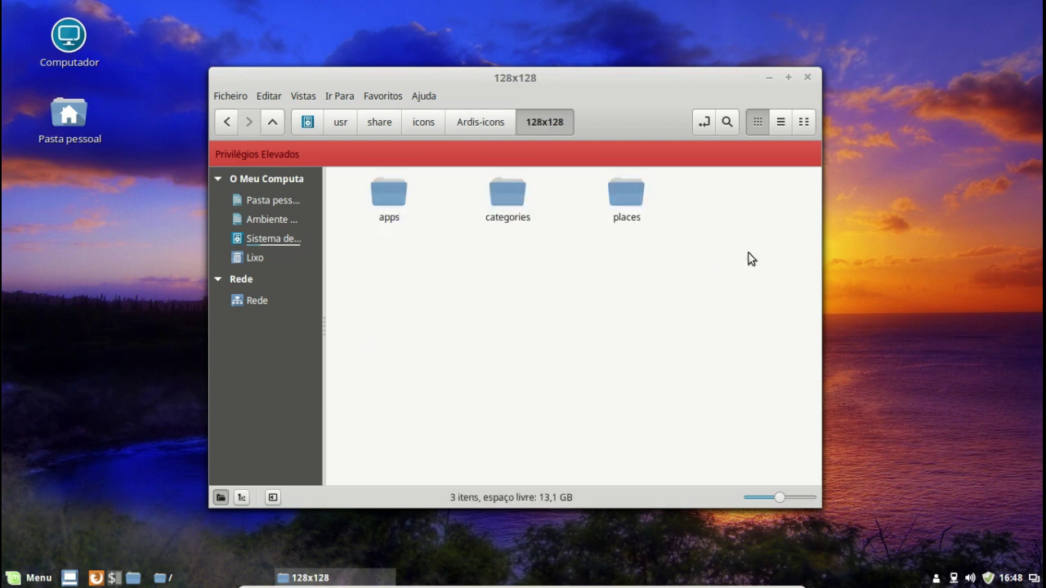
pyautogui.doubleClick(388, 200)
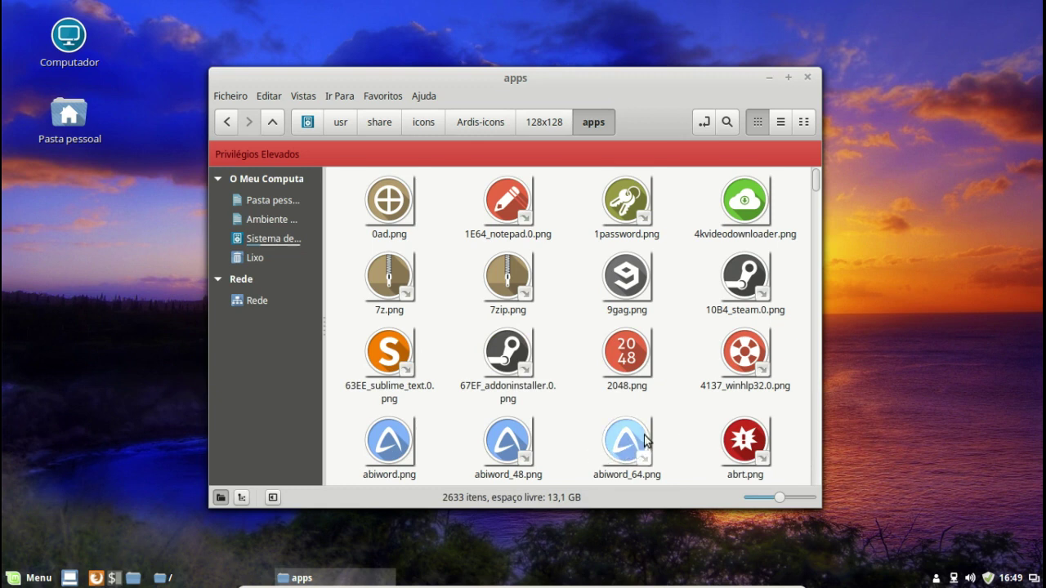
# - Find and select distributor-logo-linux-mint.png in the apps folder by typing ahead to the distributor logos
pyautogui.click(619, 437)
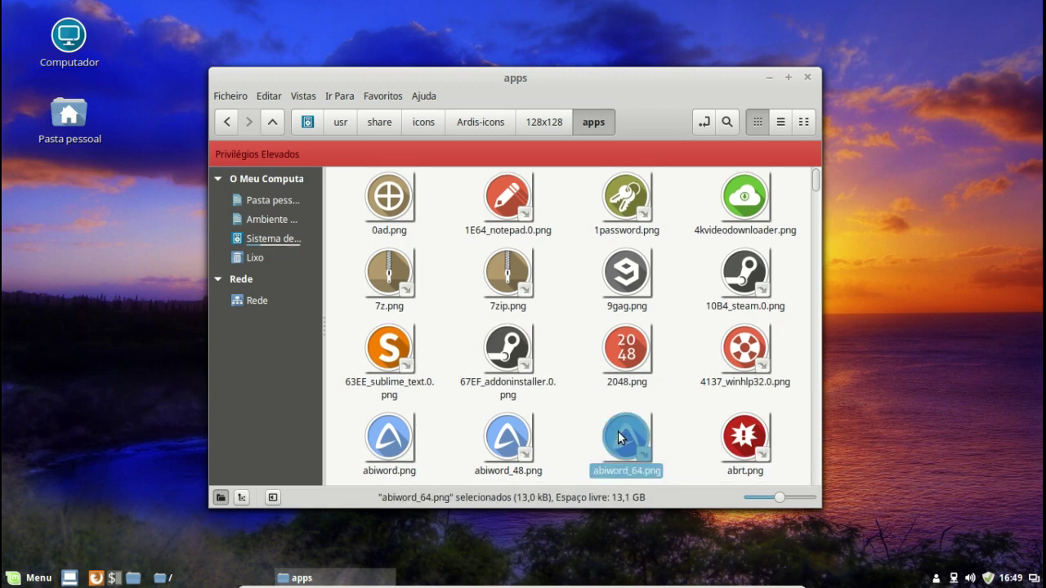
pyautogui.write('dia')
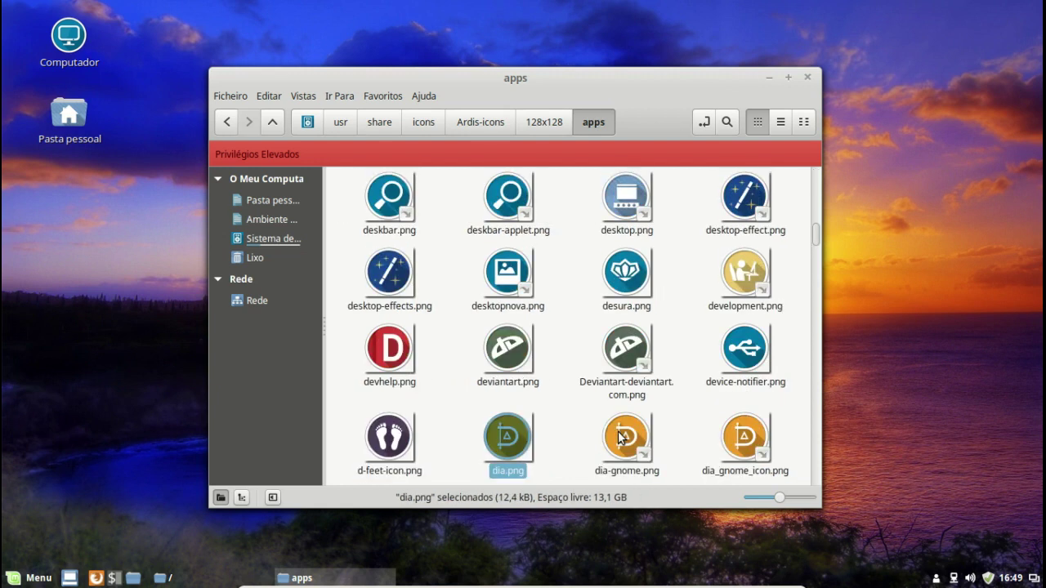
pyautogui.write('str')
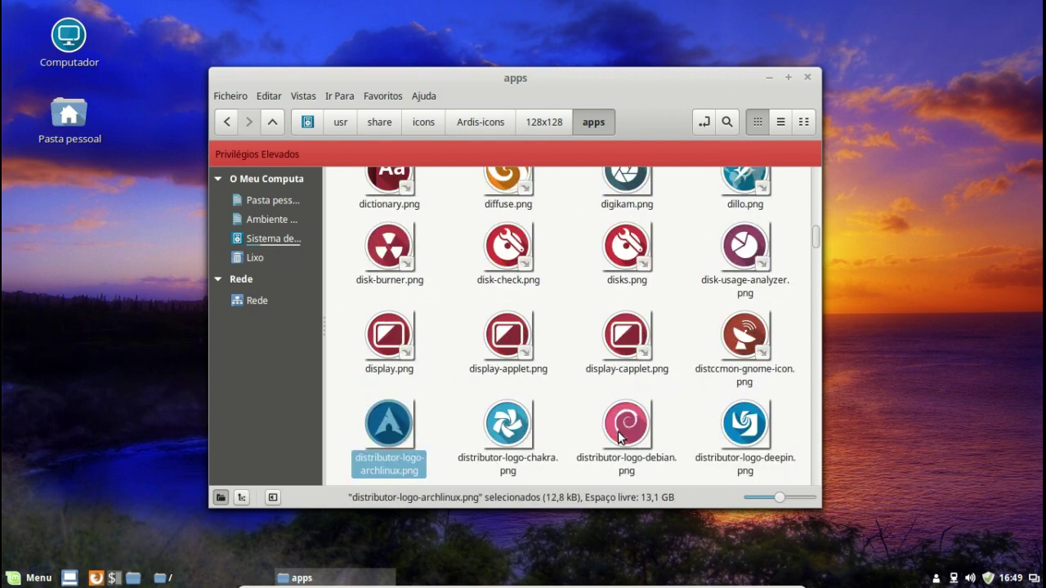
pyautogui.click(739, 430)
pyautogui.press('Down')
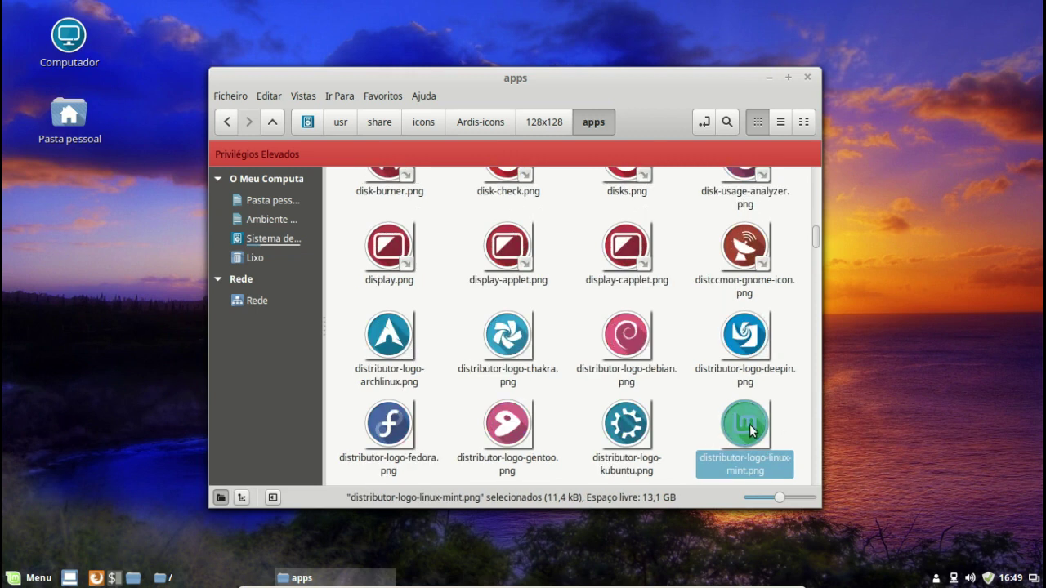
pyautogui.click(791, 435)
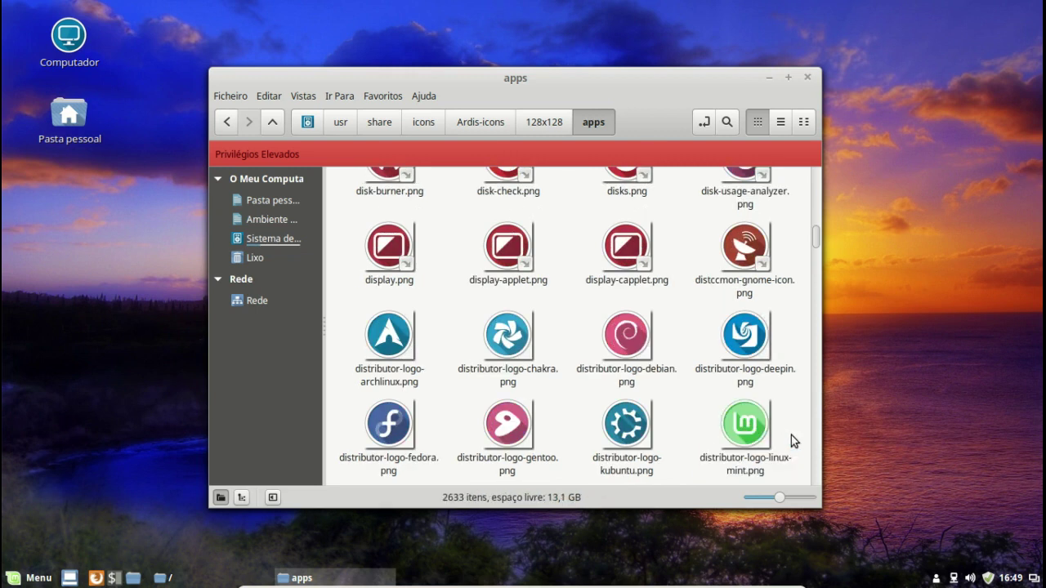
pyautogui.click(747, 434)
# - Open distributor-logo-linux-mint.png with the GIMP Image Editor
pyautogui.rightClick(749, 432)
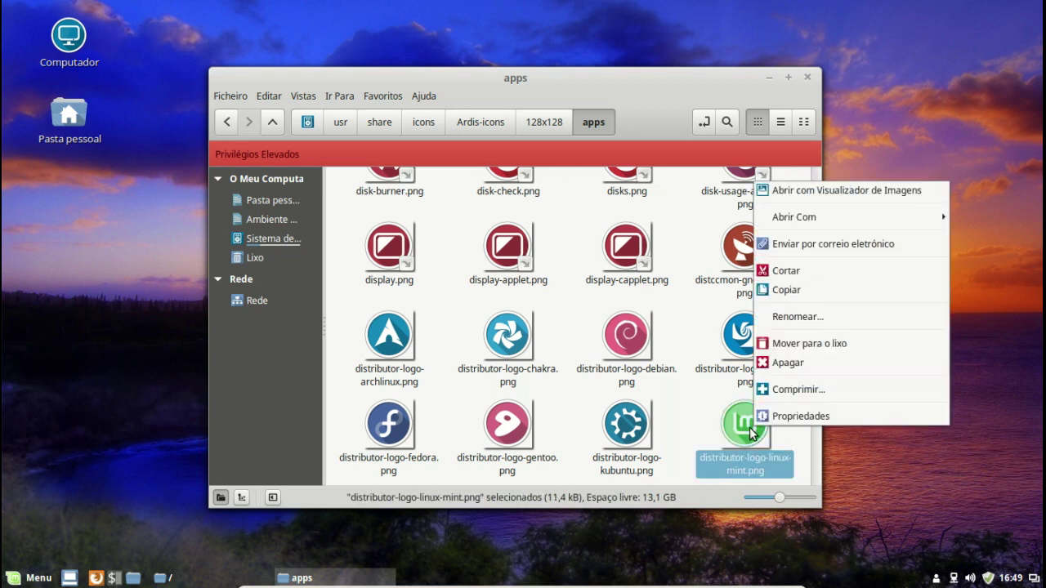
pyautogui.moveTo(771, 221)
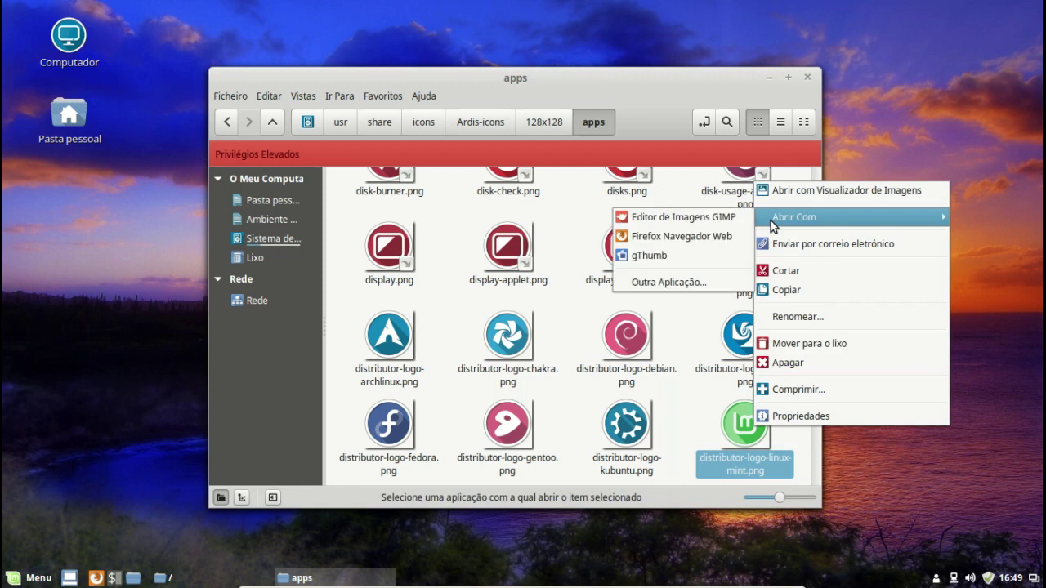
pyautogui.click(692, 218)
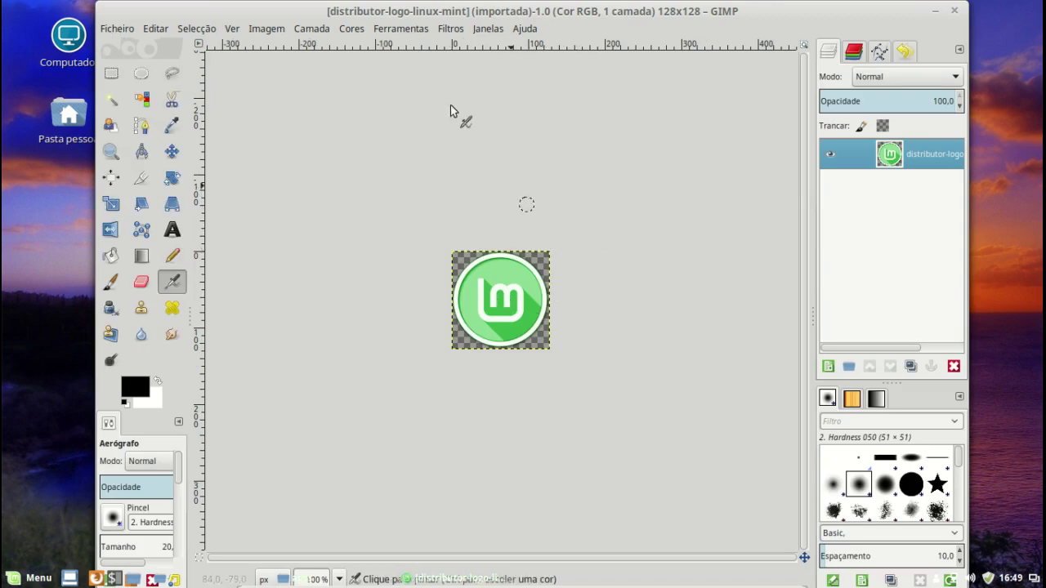
# - Open Colors > Colorize and raise saturation to 100
pyautogui.click(353, 29)
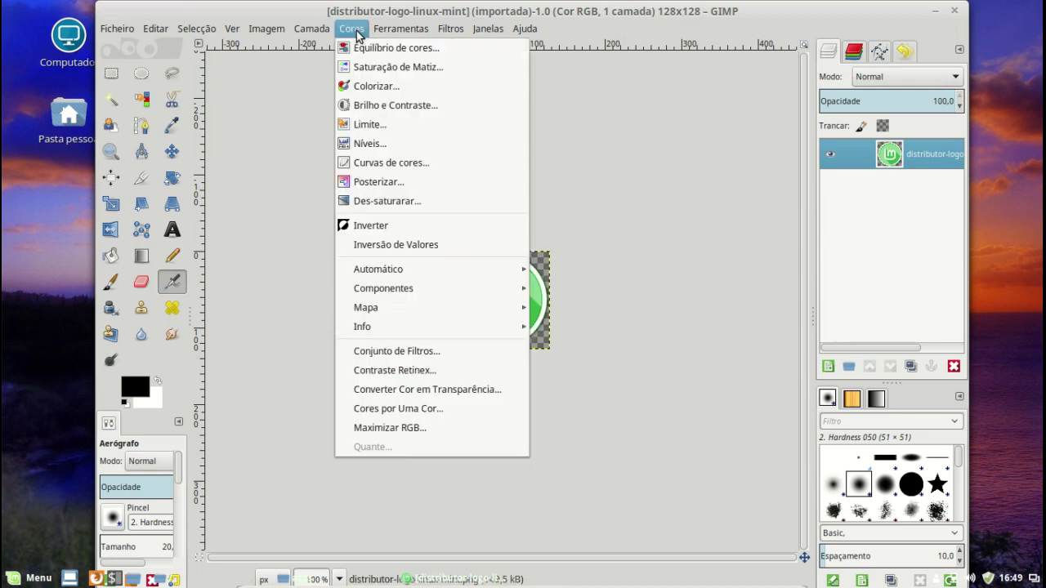
pyautogui.click(369, 86)
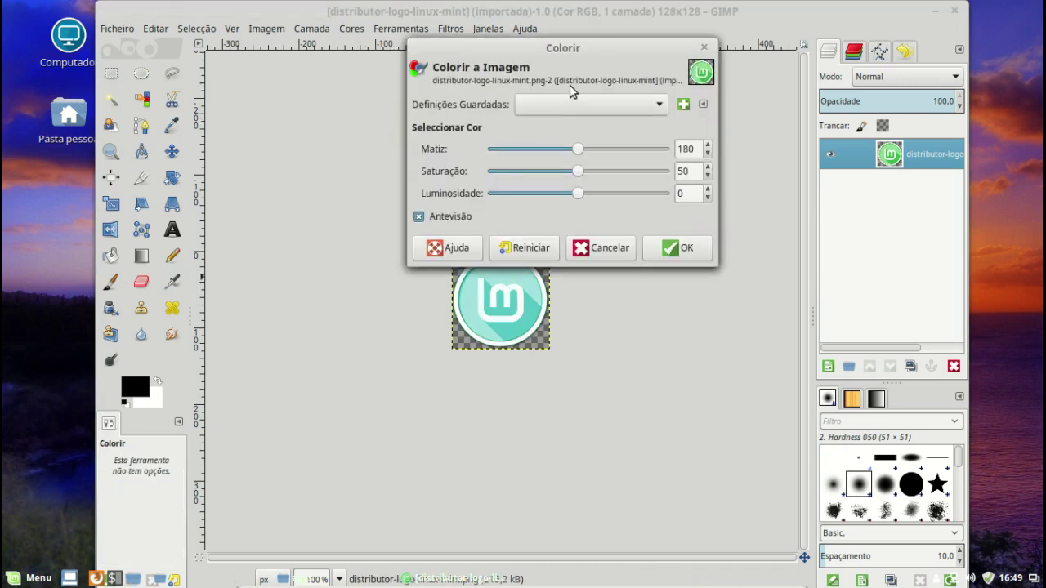
pyautogui.moveTo(584, 58); pyautogui.dragTo(703, 31)
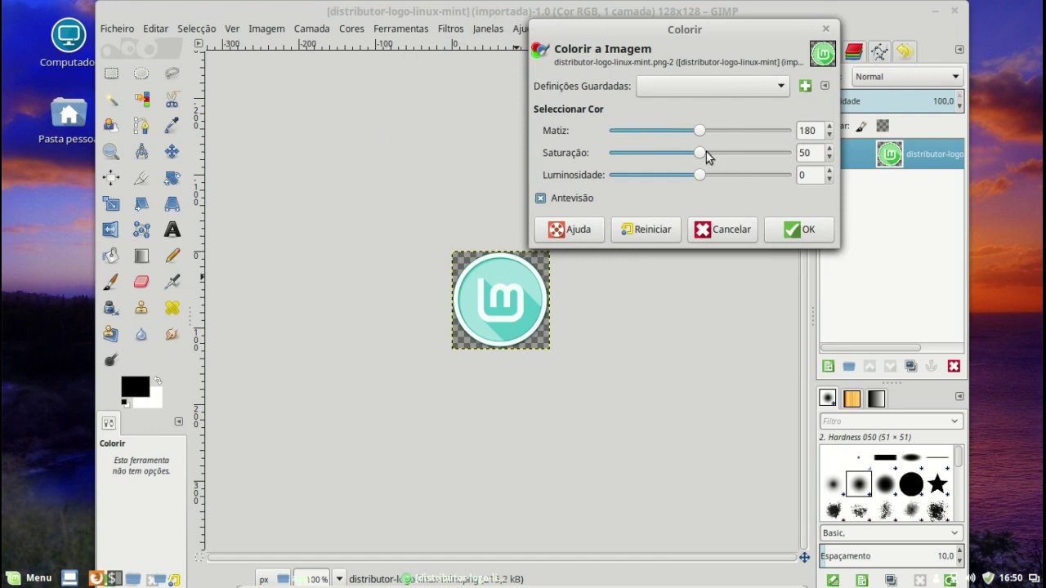
pyautogui.moveTo(698, 152); pyautogui.dragTo(783, 153)
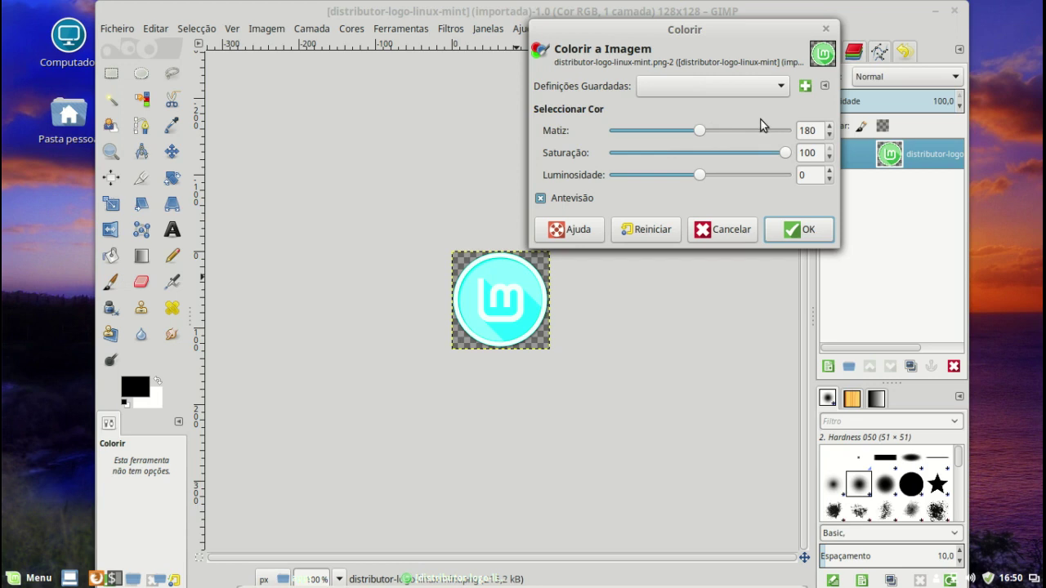
# - Raise the hue to about 215 with lightness 0 and apply the colorize
pyautogui.click(829, 127)
pyautogui.click(829, 126)
pyautogui.click(829, 127)
pyautogui.click(830, 127)
pyautogui.click(830, 126)
pyautogui.click(829, 126)
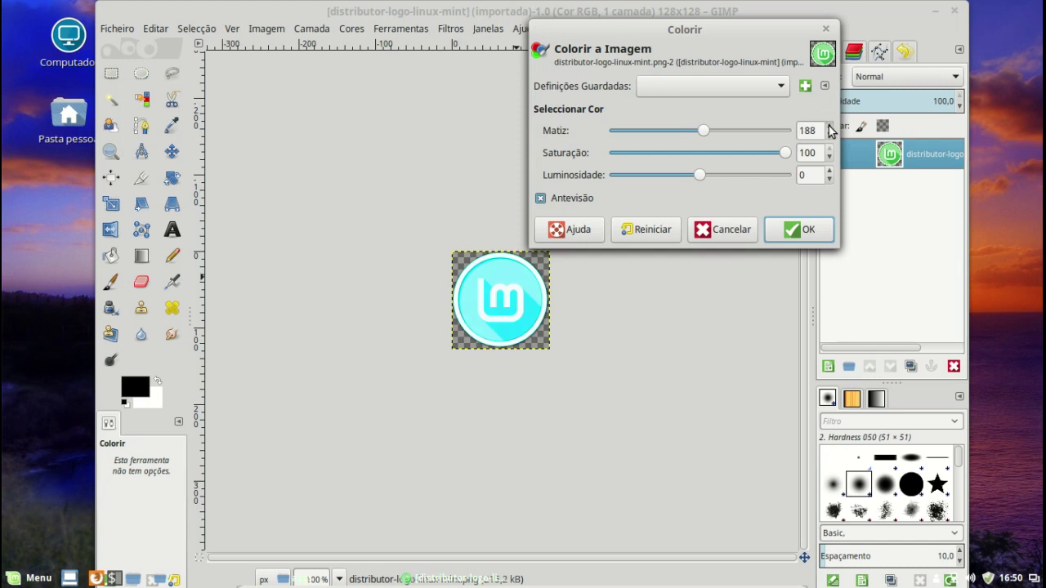
pyautogui.click(829, 127)
pyautogui.click(830, 127)
pyautogui.click(829, 127)
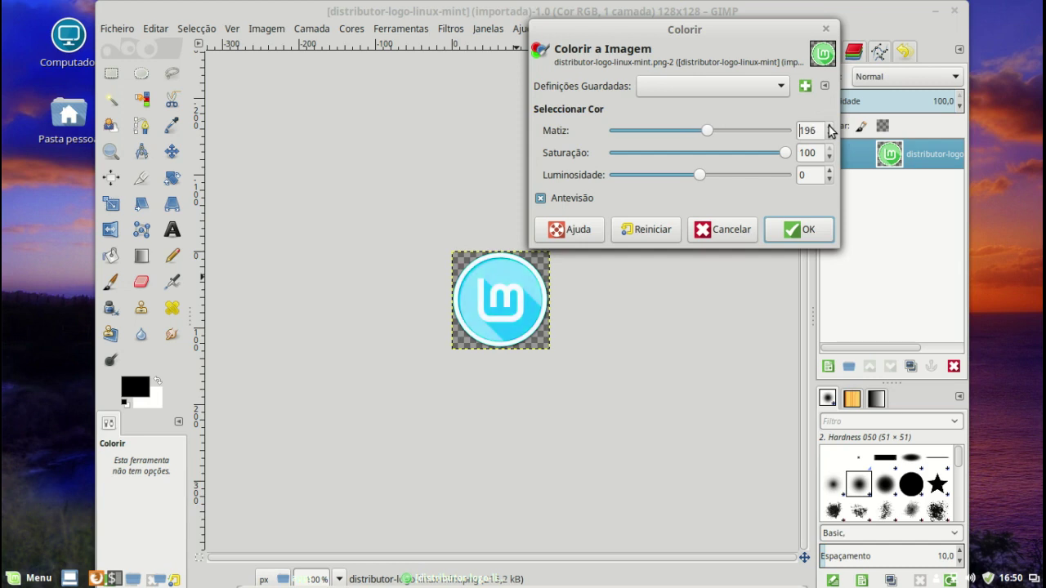
pyautogui.scroll(7, 829, 128)
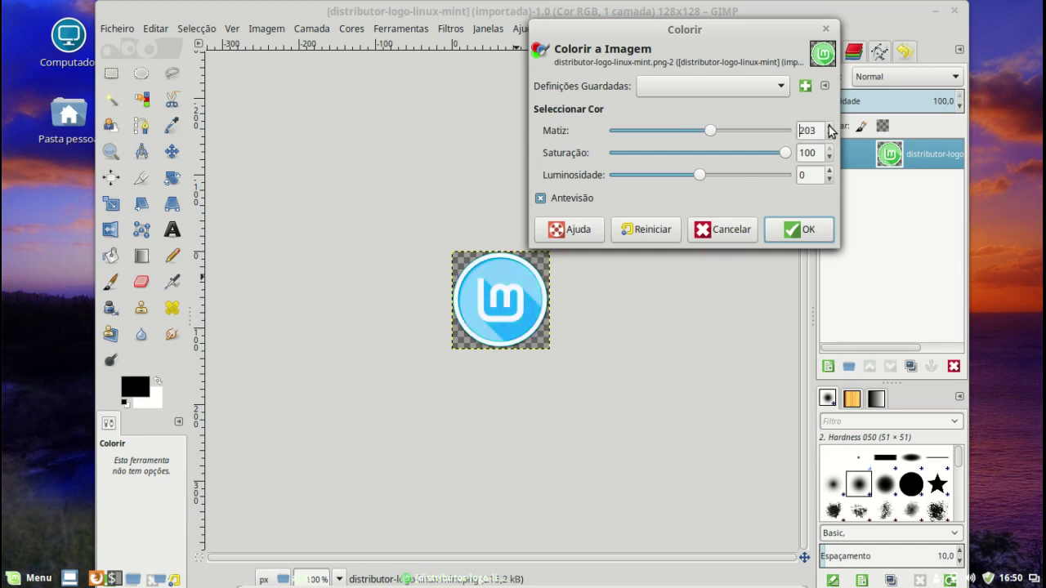
pyautogui.scroll(2, 830, 130)
pyautogui.scroll(5, 830, 131)
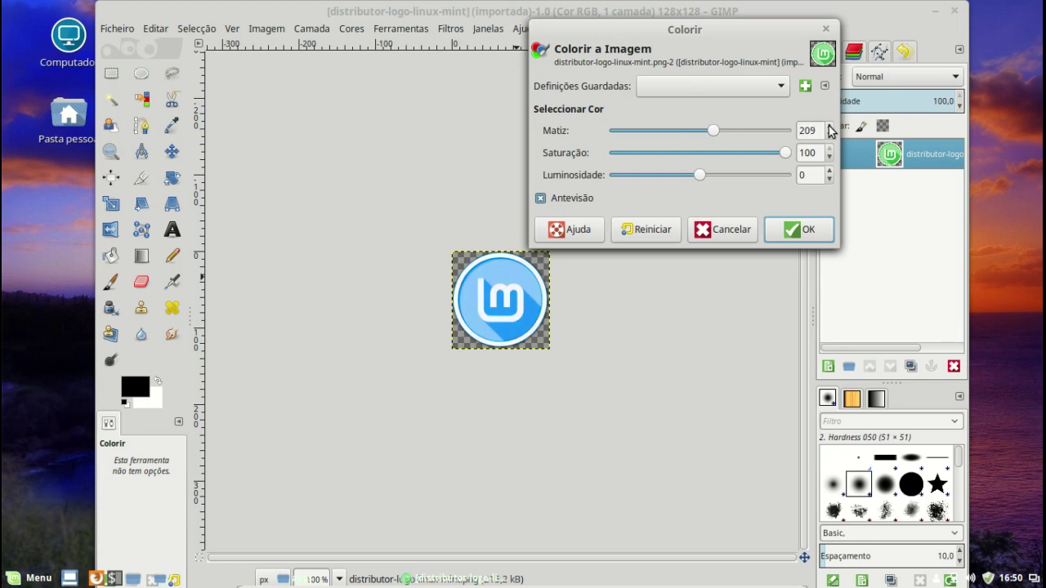
pyautogui.scroll(5, 830, 129)
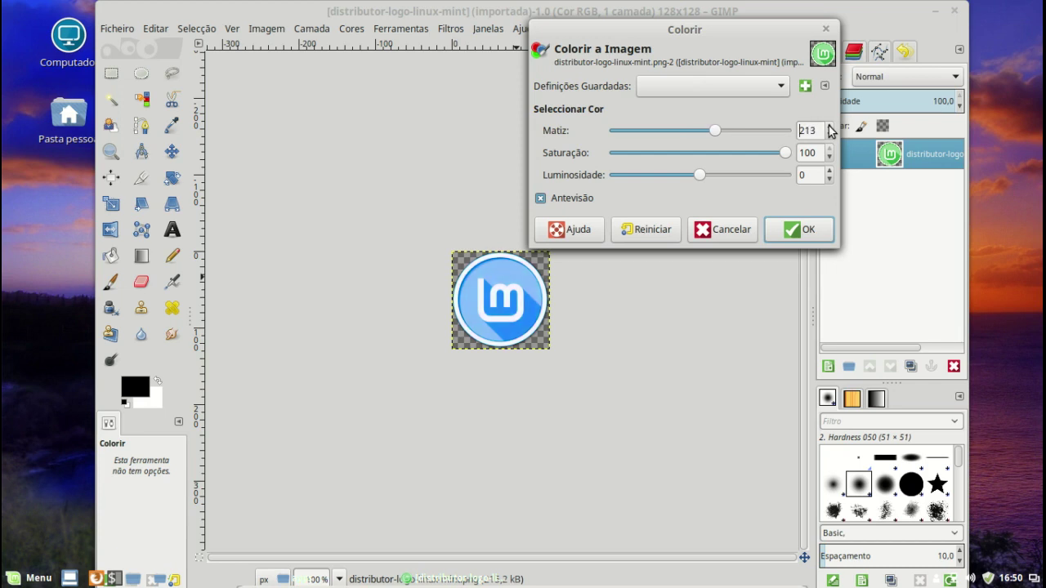
pyautogui.scroll(1, 830, 131)
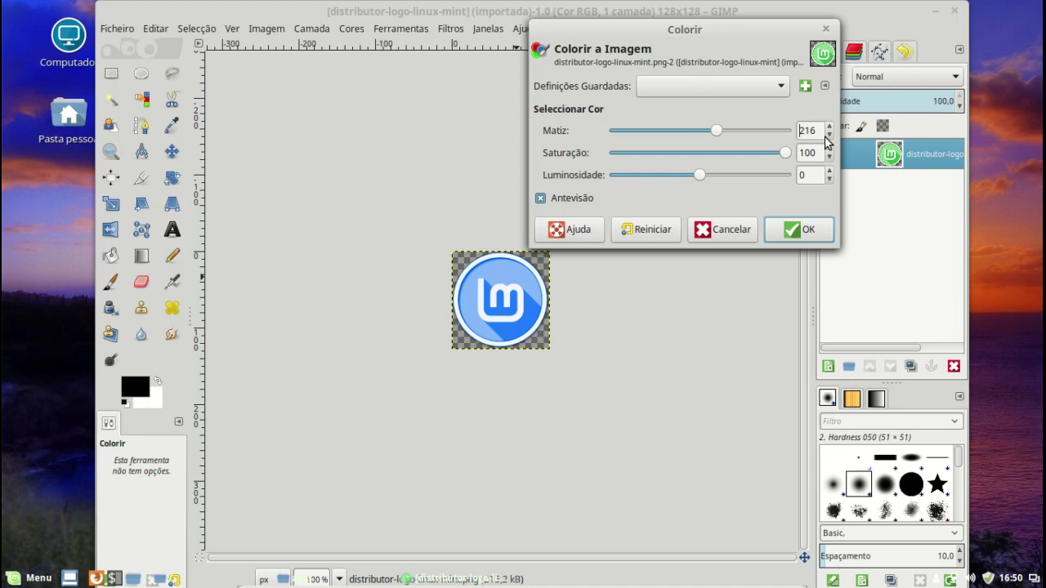
pyautogui.click(806, 231)
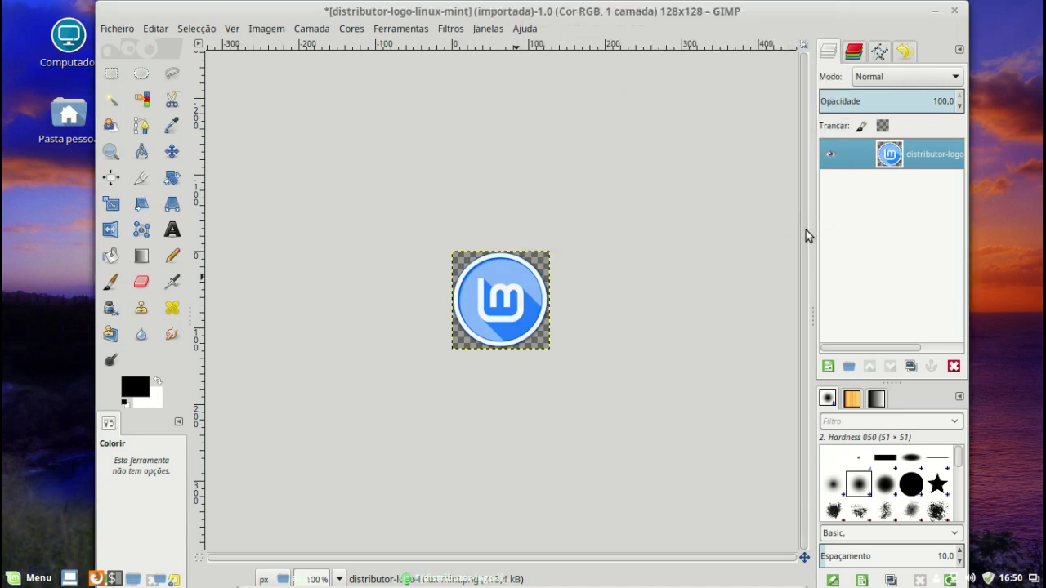
# - Overwrite distributor-logo-linux-mint.png with the blue logo and close GIMP
pyautogui.click(117, 30)
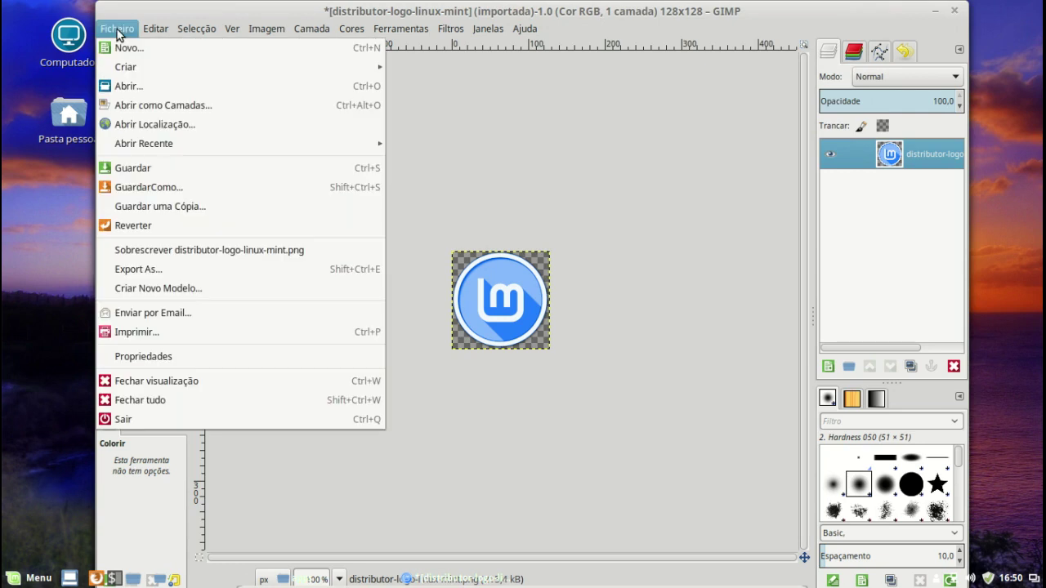
pyautogui.click(166, 250)
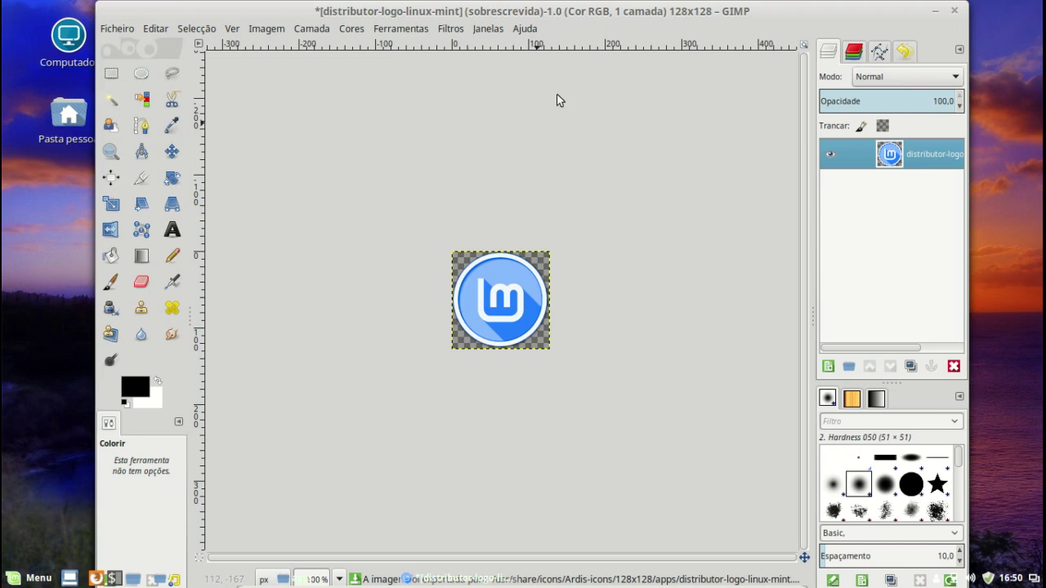
pyautogui.click(958, 10)
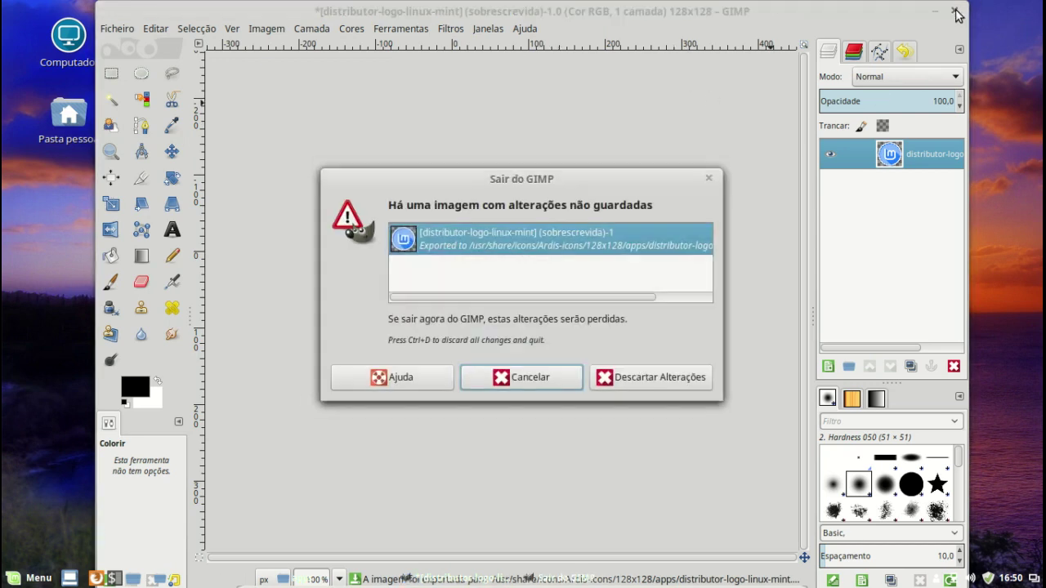
# - Discard GIMP's unsaved changes, check the Mint logo icon is blue, and close both Nemo windows
pyautogui.click(633, 380)
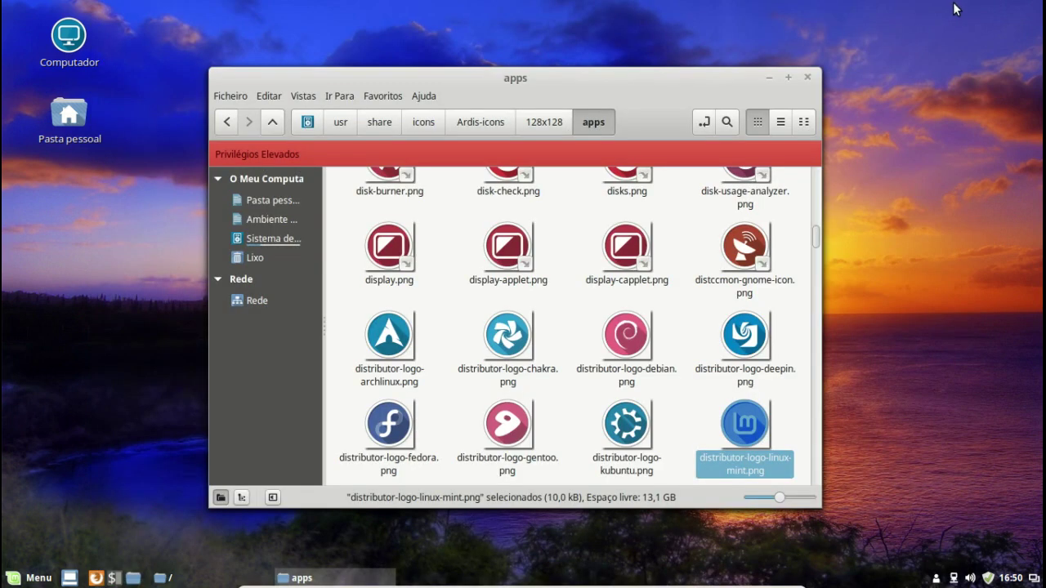
pyautogui.click(675, 395)
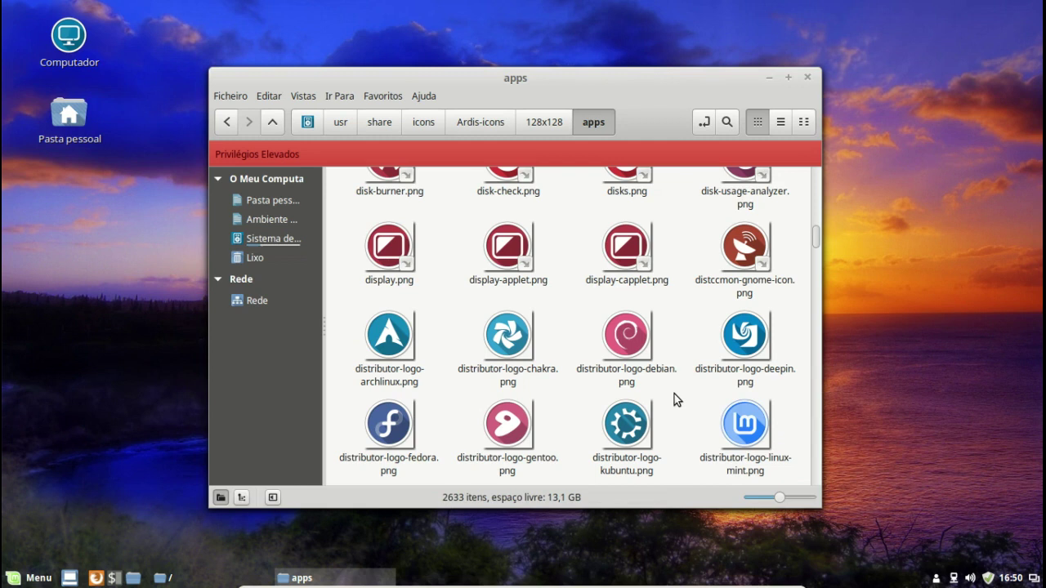
pyautogui.click(808, 77)
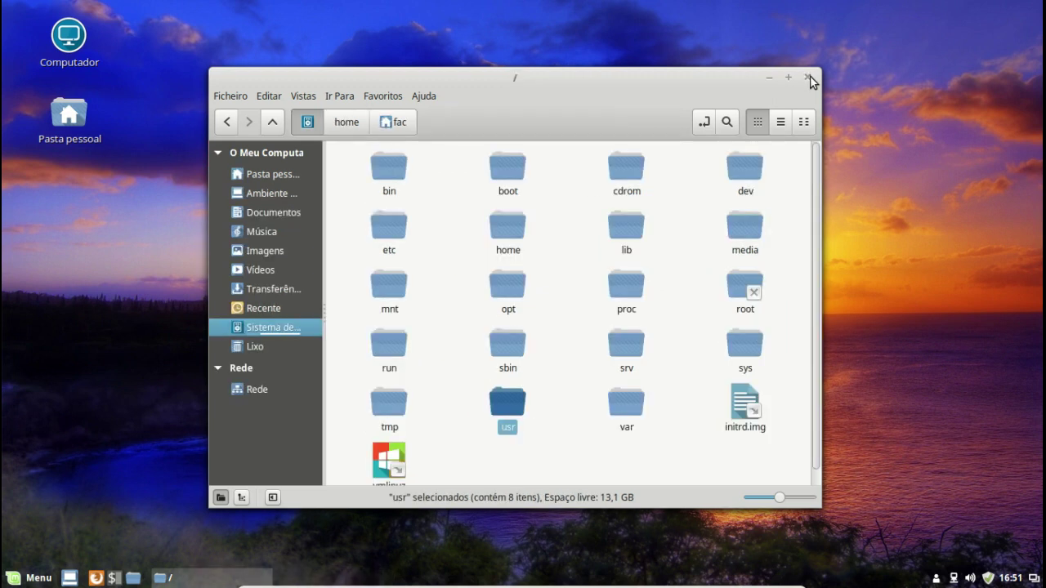
pyautogui.click(810, 78)
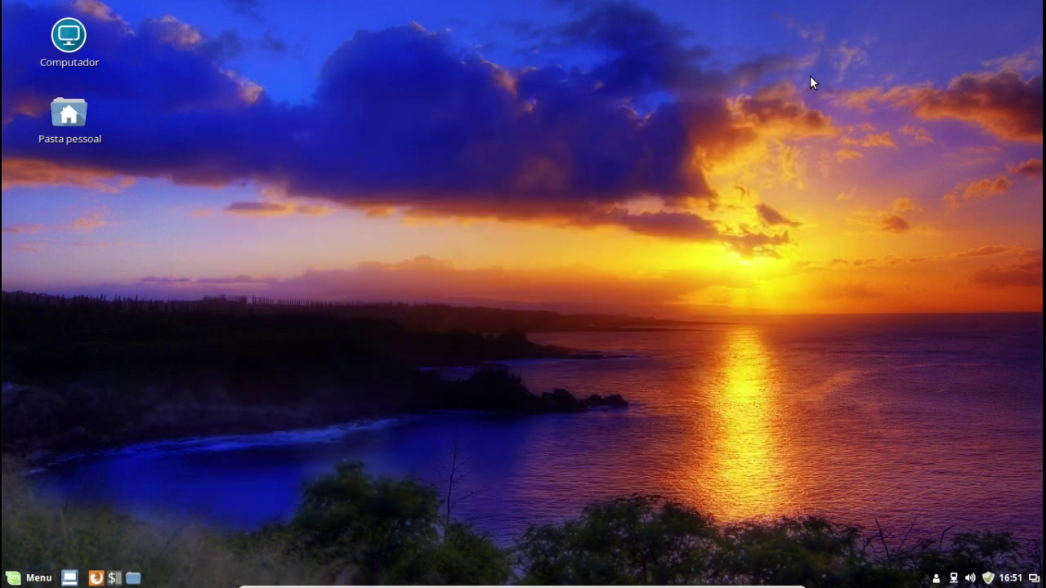
# - In the Menu applet's settings, open the icon chooser and browse to /usr/share/icons
pyautogui.rightClick(16, 578)
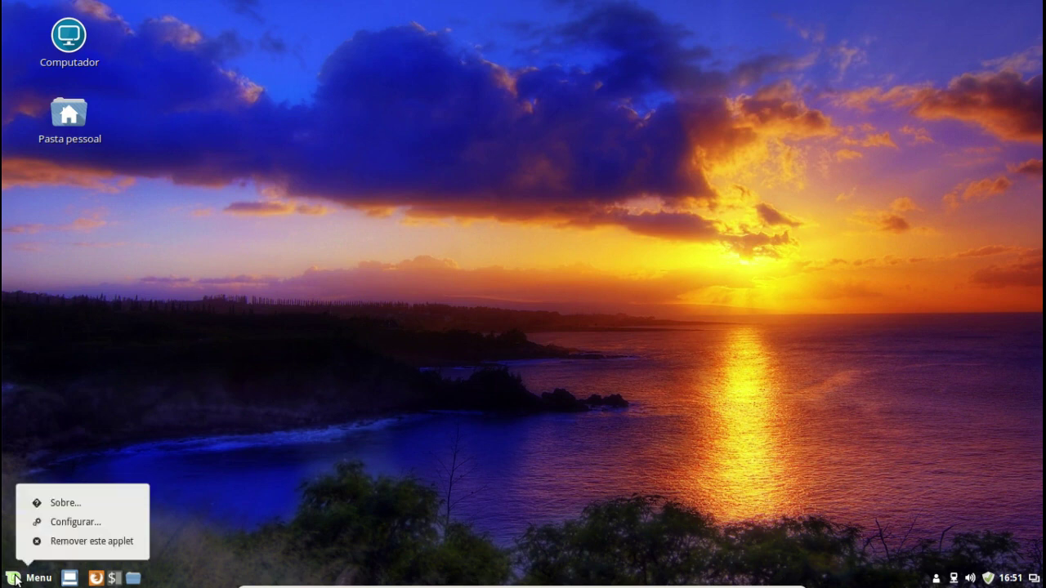
pyautogui.click(71, 521)
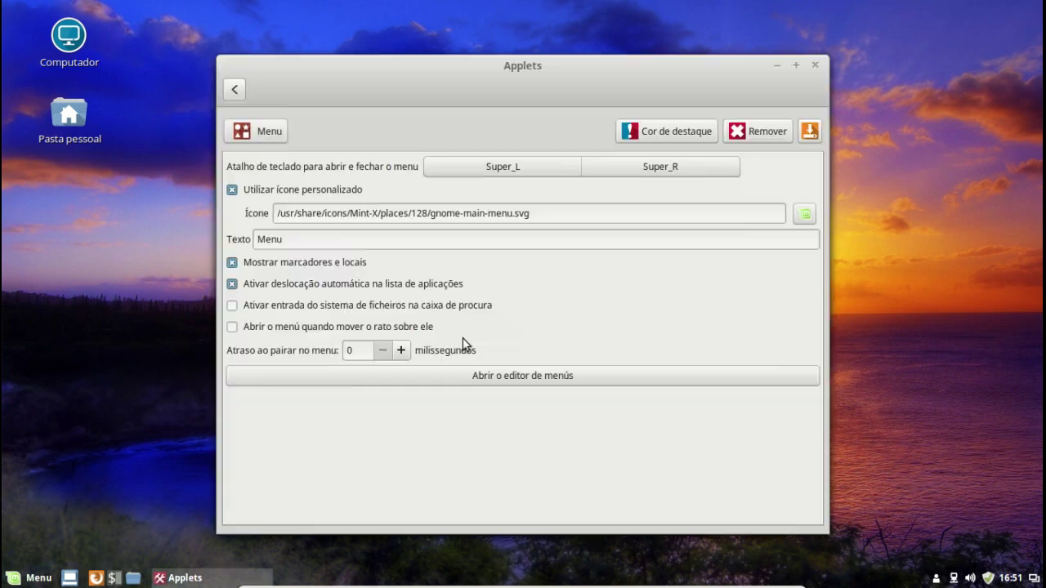
pyautogui.click(805, 215)
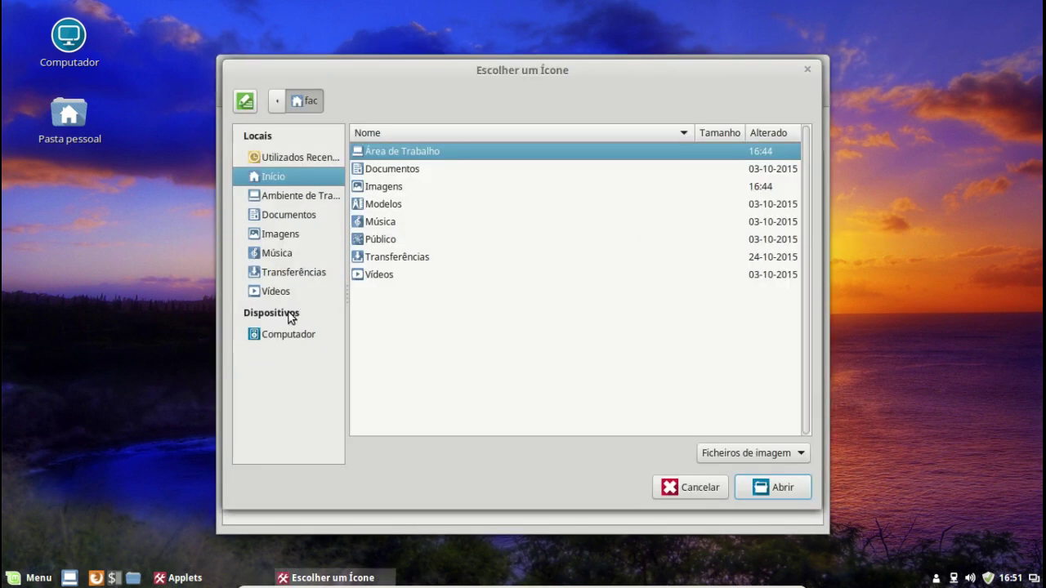
pyautogui.click(275, 336)
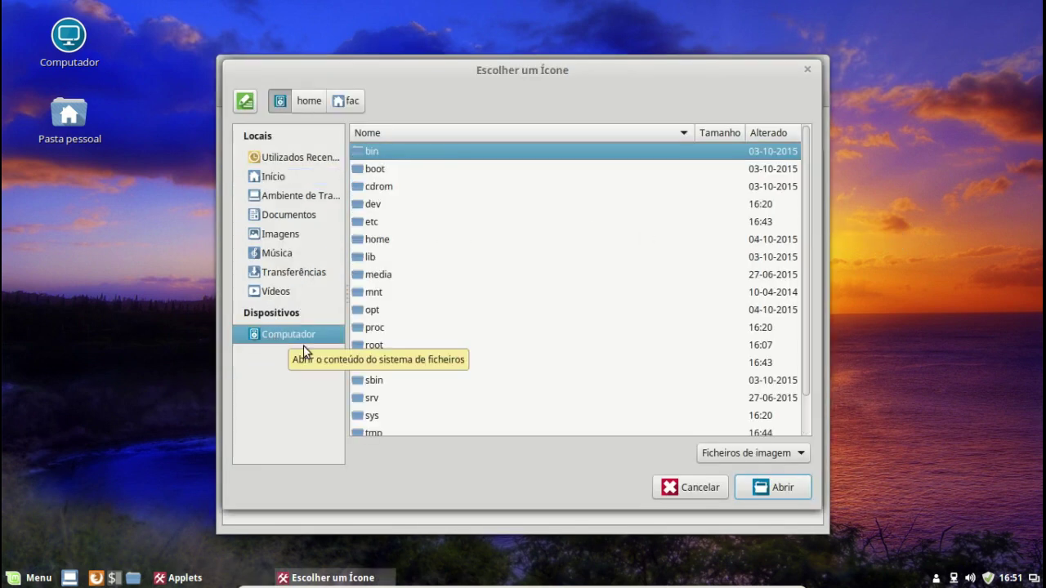
pyautogui.scroll(-1, 416, 391)
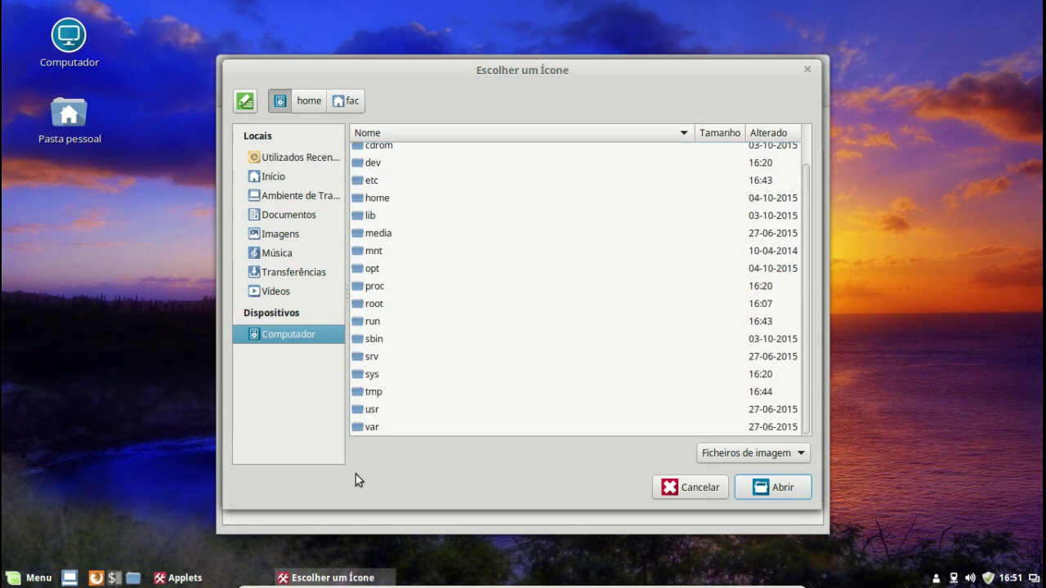
pyautogui.doubleClick(368, 411)
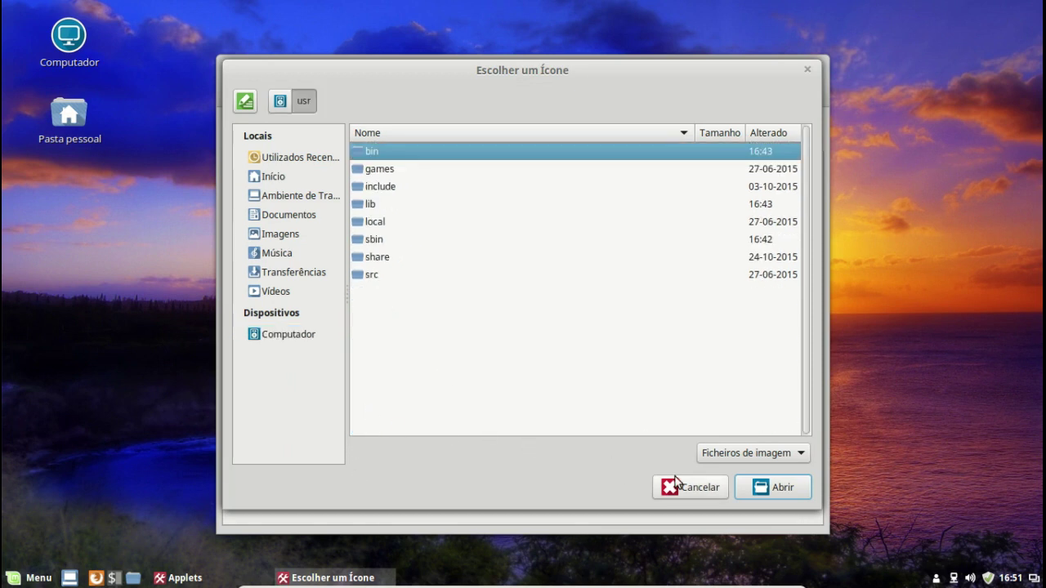
pyautogui.doubleClick(369, 255)
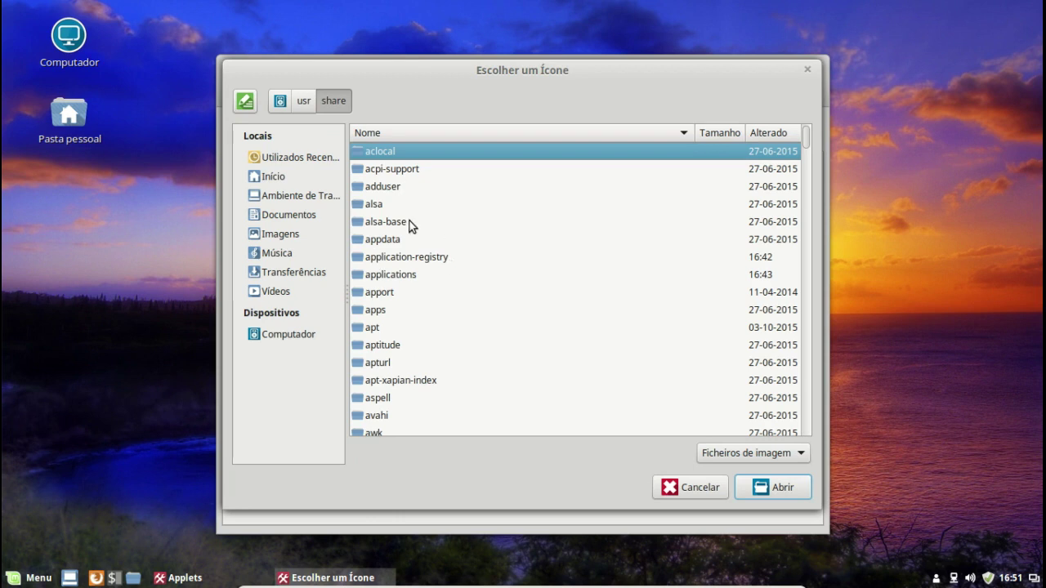
pyautogui.write('icon')
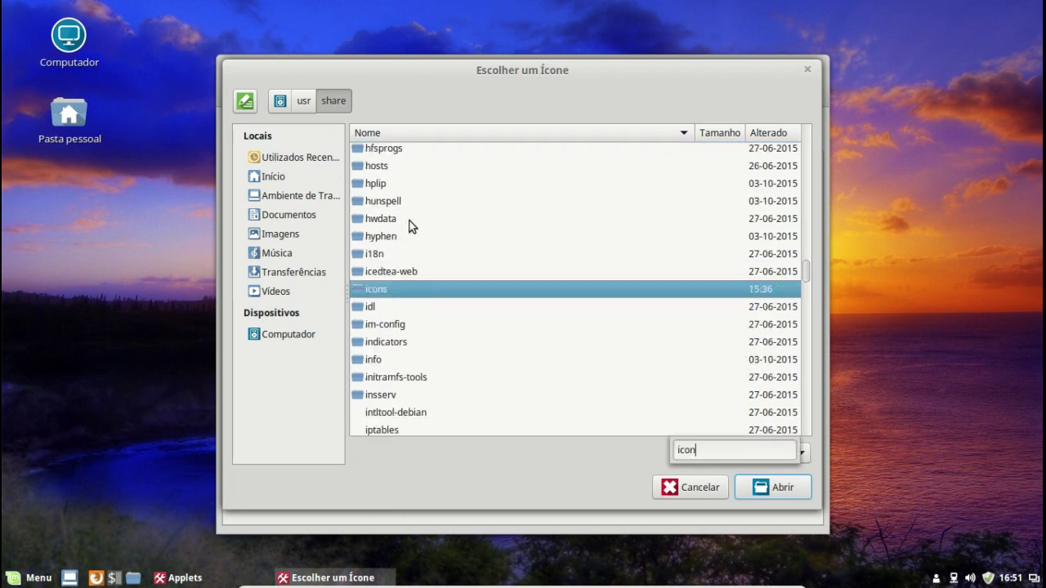
pyautogui.press('Return')
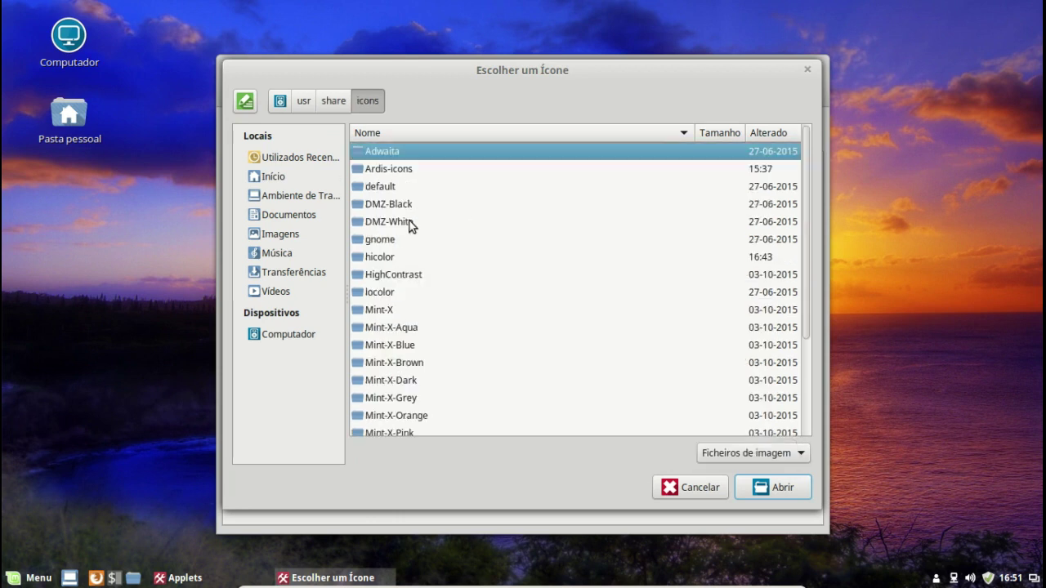
# - Choose Ardis-icons/128x128/apps/distributor-logo-linux-mint.png as the menu icon
pyautogui.doubleClick(386, 171)
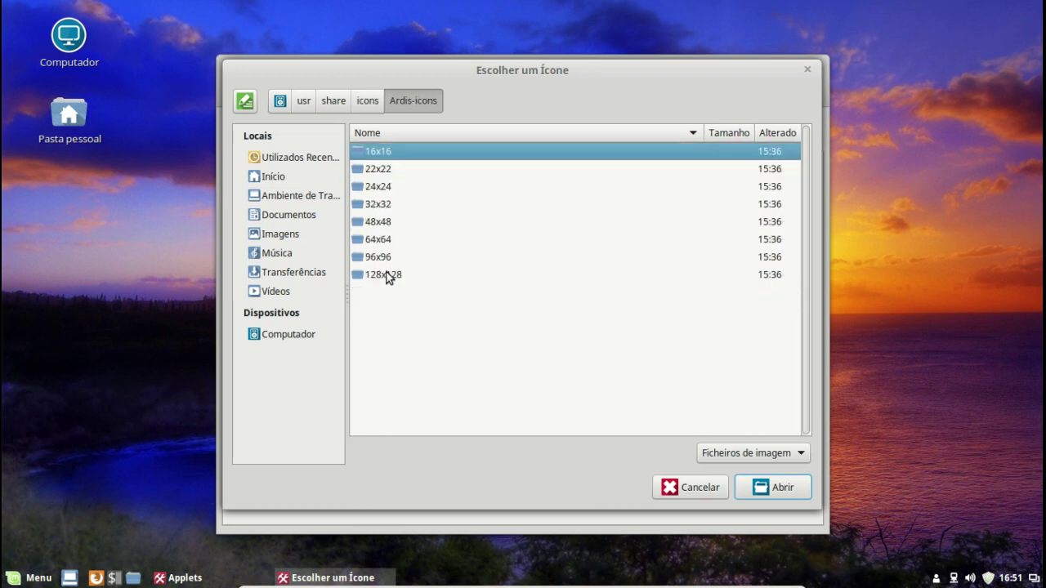
pyautogui.doubleClick(372, 273)
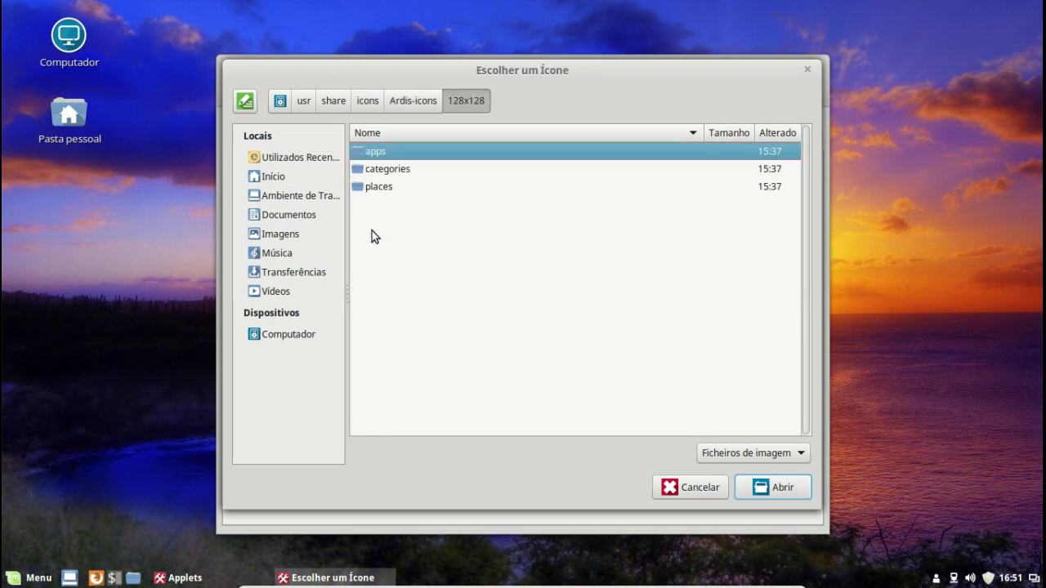
pyautogui.doubleClick(381, 152)
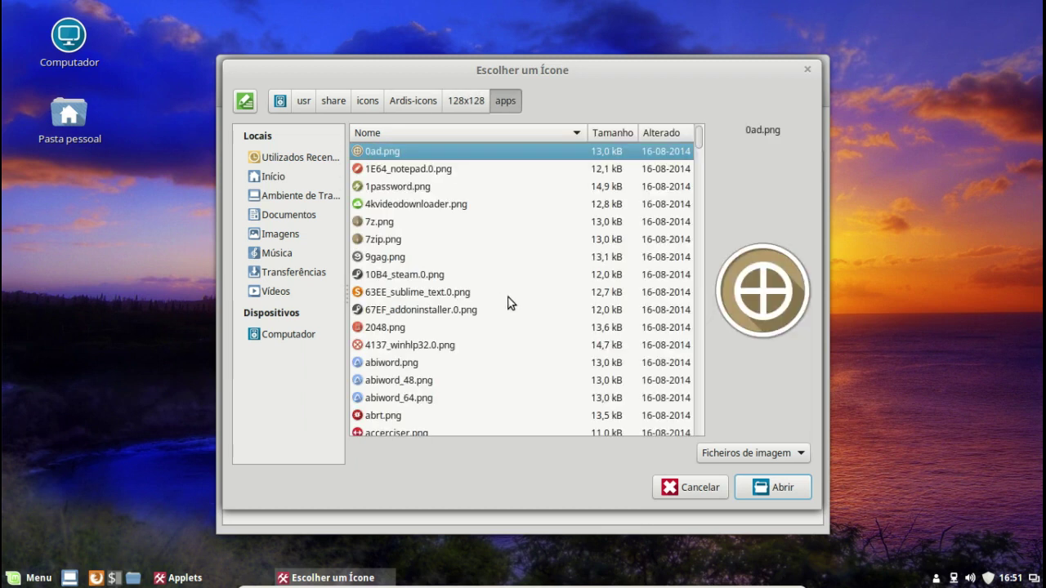
pyautogui.click(513, 343)
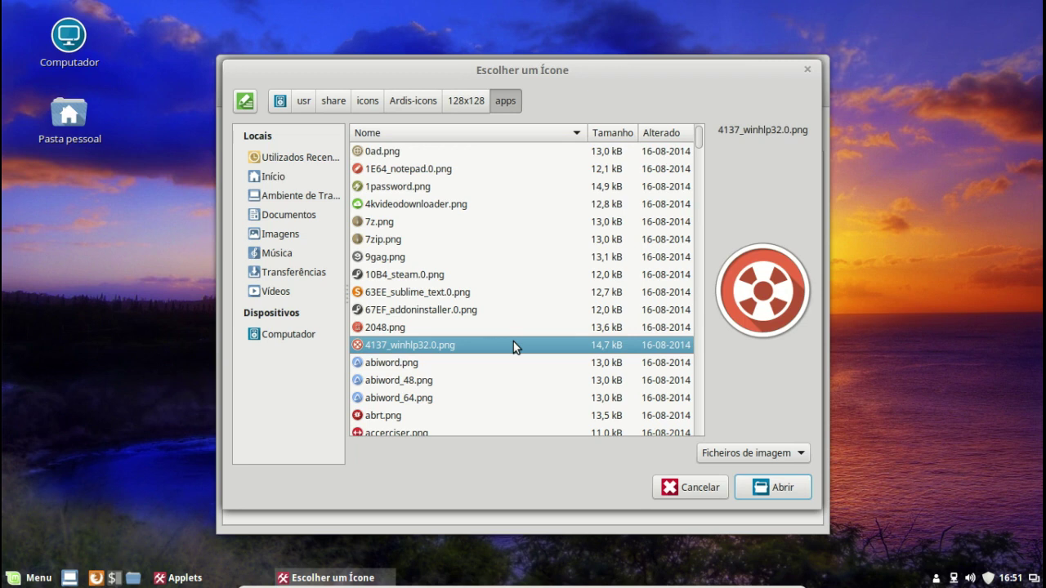
pyautogui.write('dist')
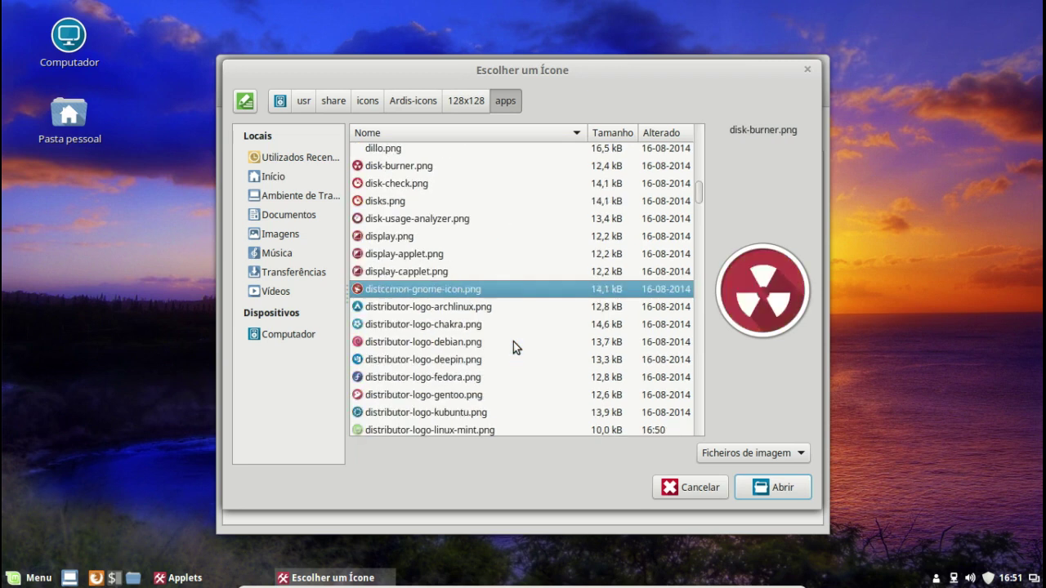
pyautogui.write('r')
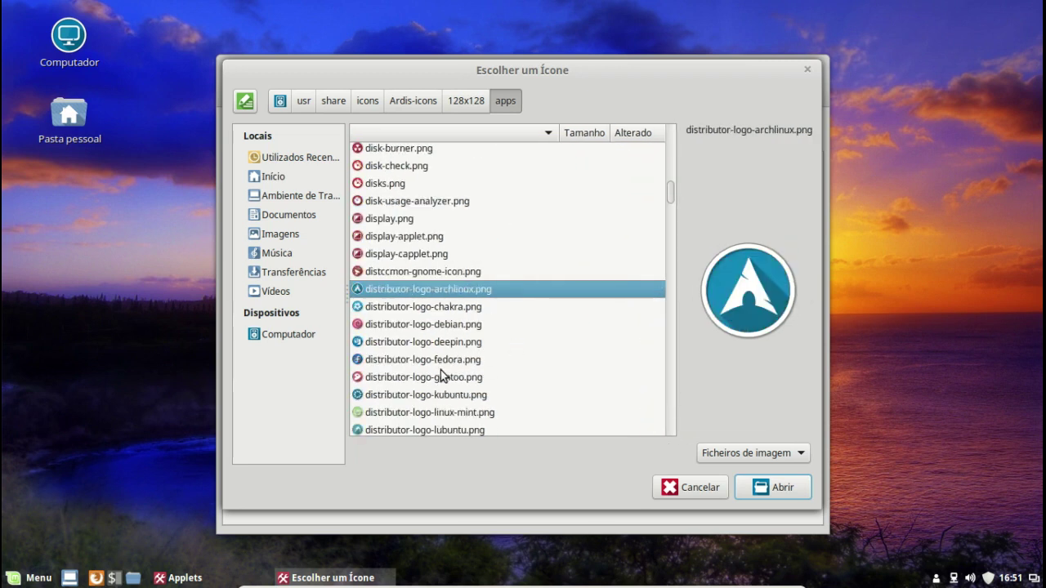
pyautogui.click(429, 412)
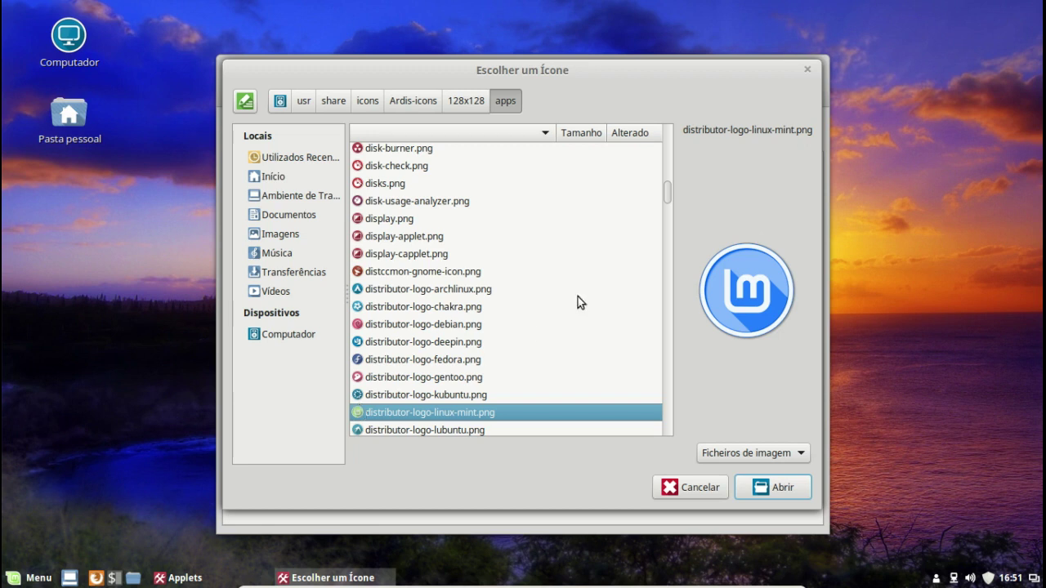
pyautogui.click(767, 488)
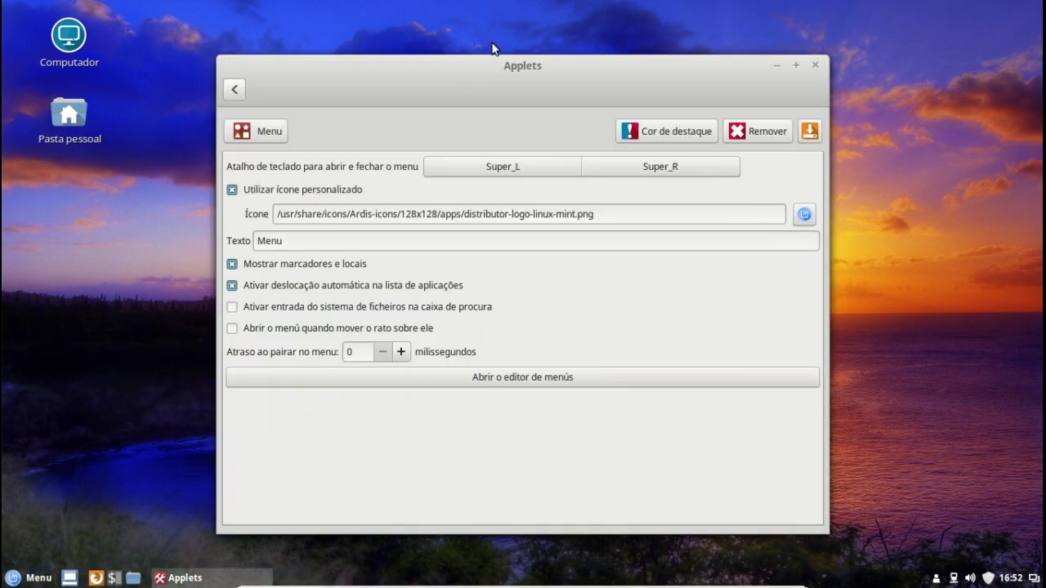
# - Close the Cinnamon Applets settings window
pyautogui.click(814, 65)
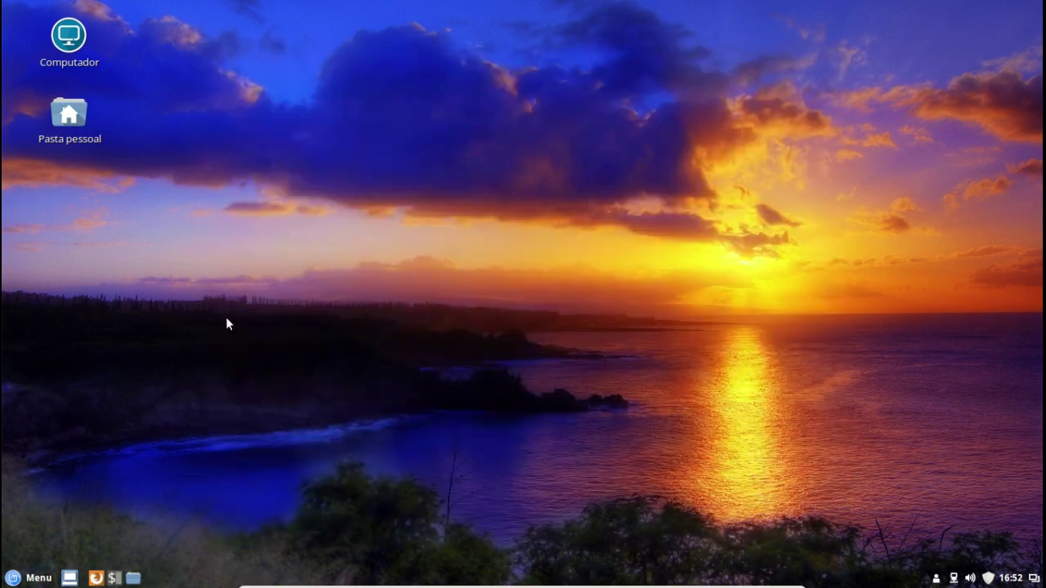